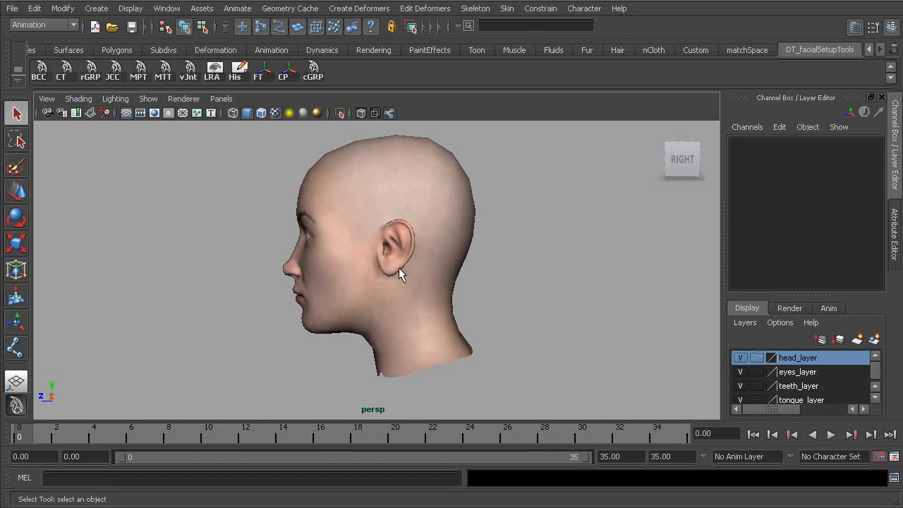
Switch to the side view and frame the whole head in profile
middle_click_drag(333, 229, 320, 255, "alt")
left_click_drag(319, 255, 377, 249, "alt")
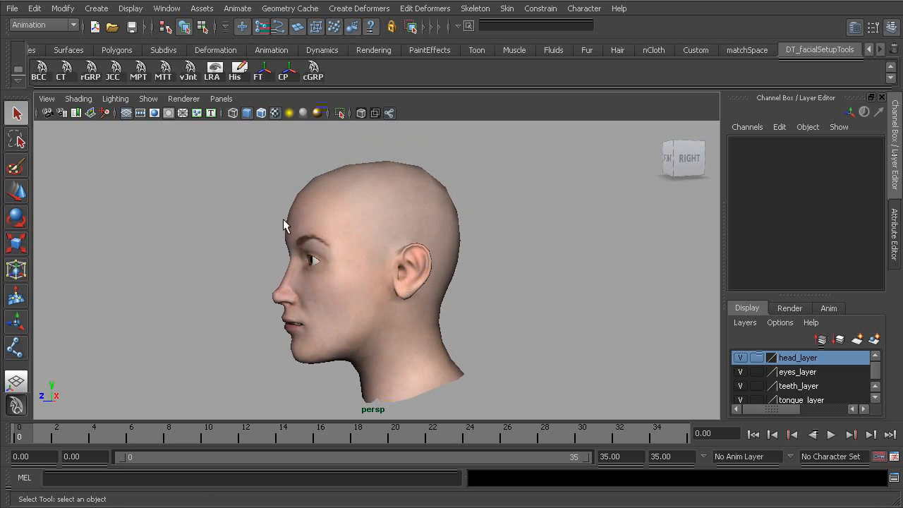
left_click_drag(302, 295, 312, 259, "alt")
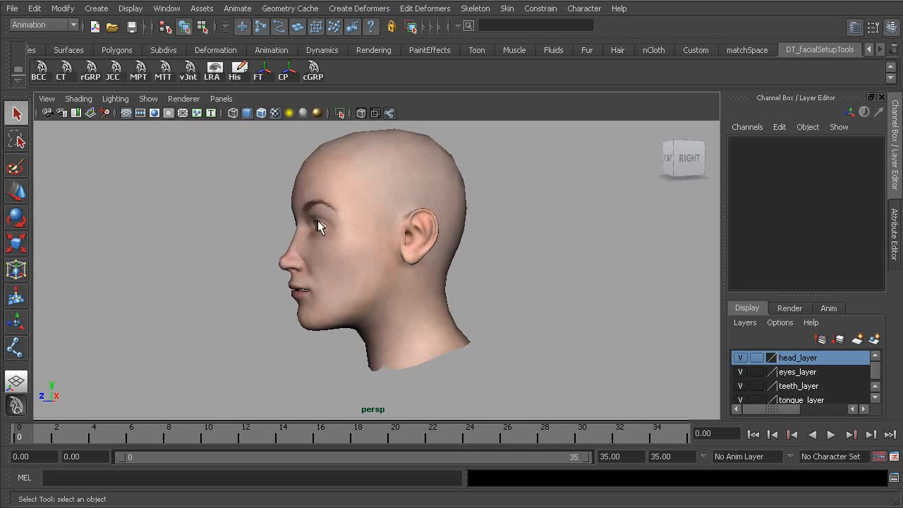
left_click_drag(275, 296, 339, 290, "alt")
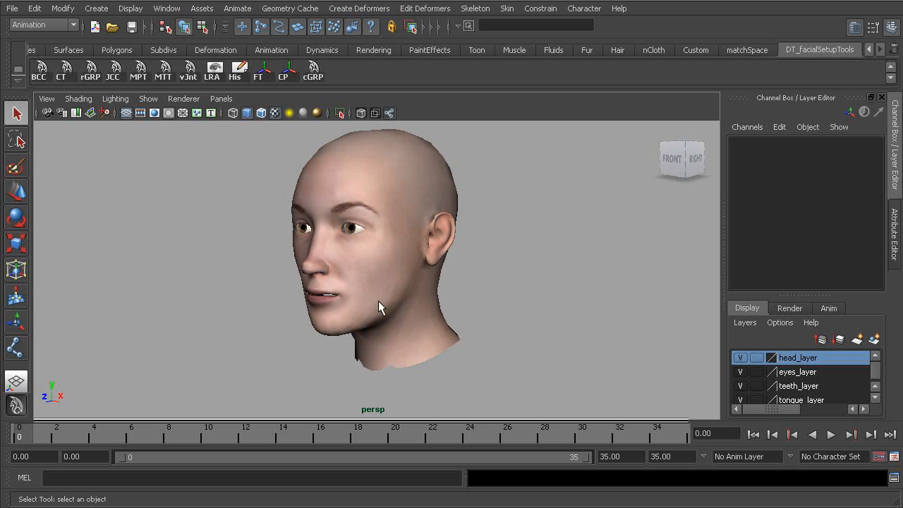
left_click_drag(417, 290, 321, 297, "alt")
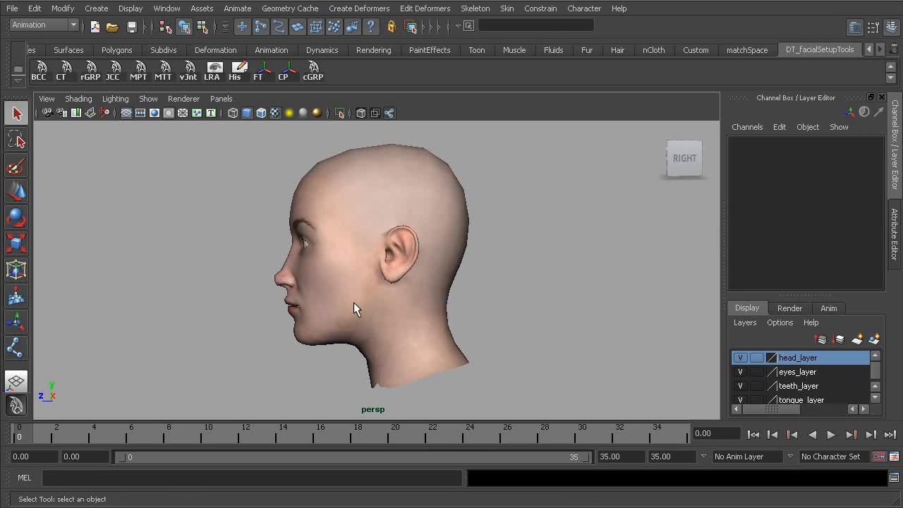
key("space")
left_click(378, 295)
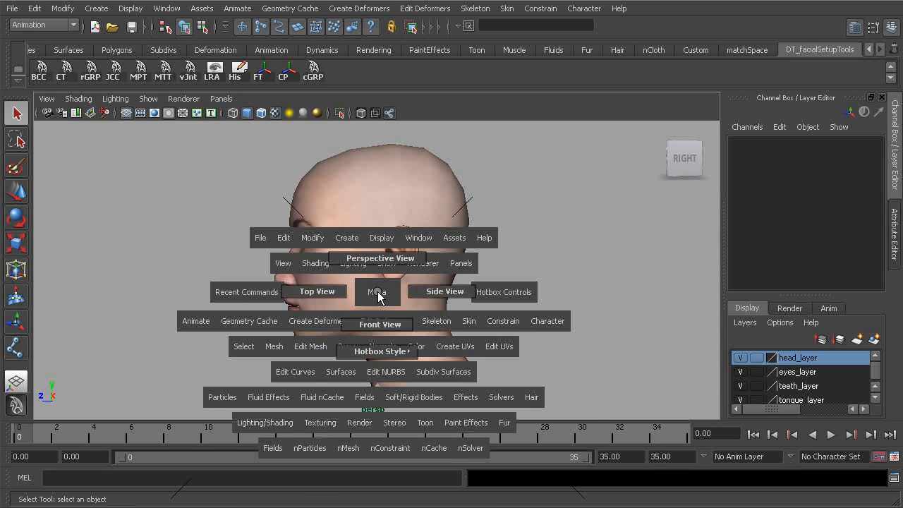
left_click_drag(378, 295, 433, 290)
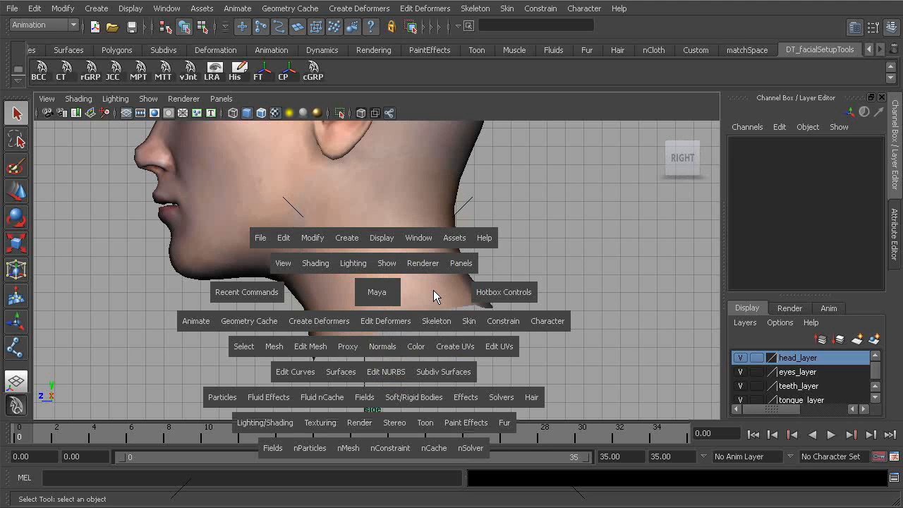
right_click_drag(521, 290, 480, 286, "alt")
middle_click_drag(480, 286, 482, 286, "alt")
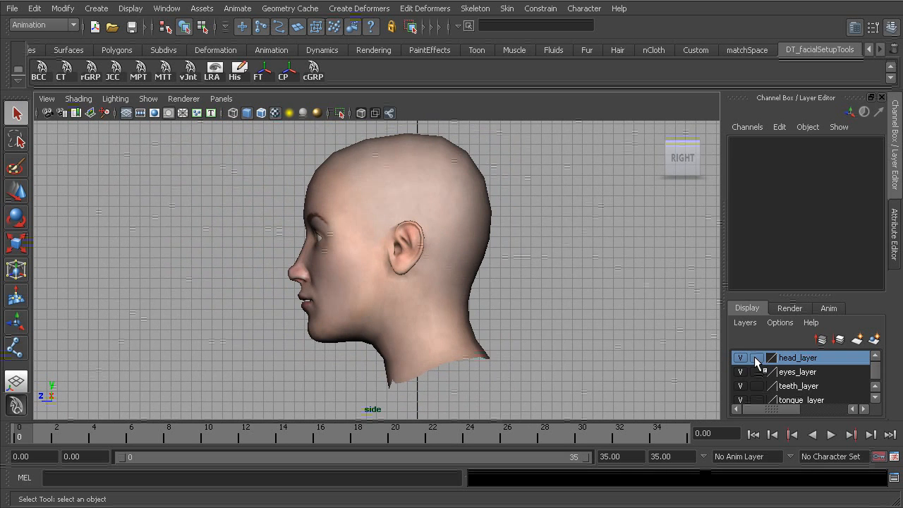
Set head_layer, teeth_layer and tongue_layer to template display, leaving eyes_layer shaded
left_click(757, 358)
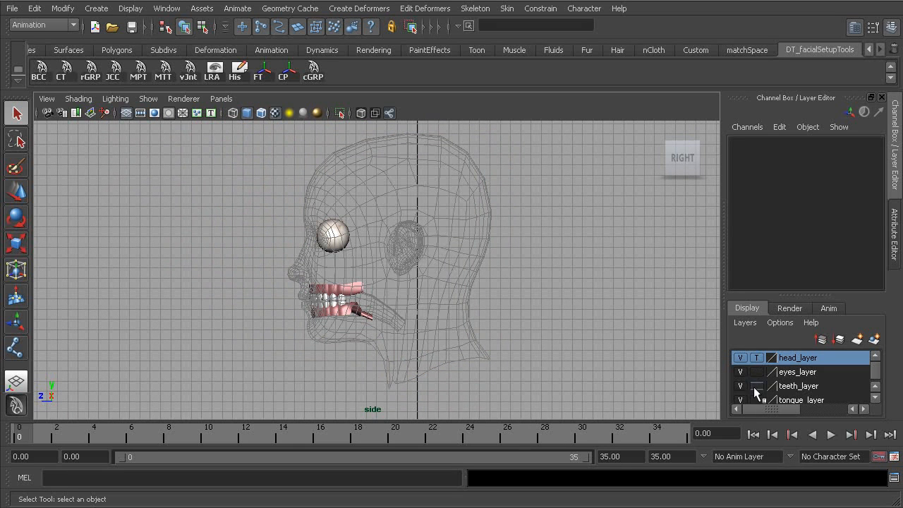
left_click(755, 386)
left_click(757, 400)
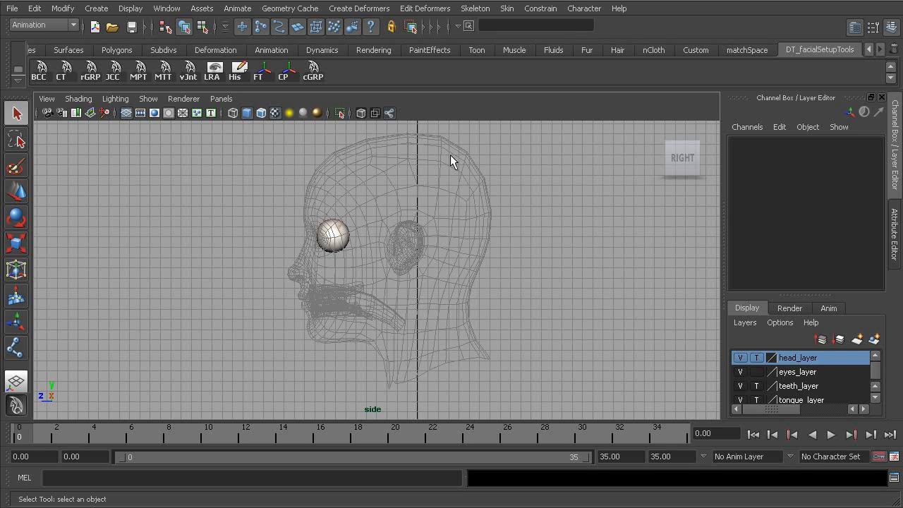
Place a root joint with the Joint Tool at the base of the neck, at about Y 140.3 and Z -1.43
left_click(28, 24)
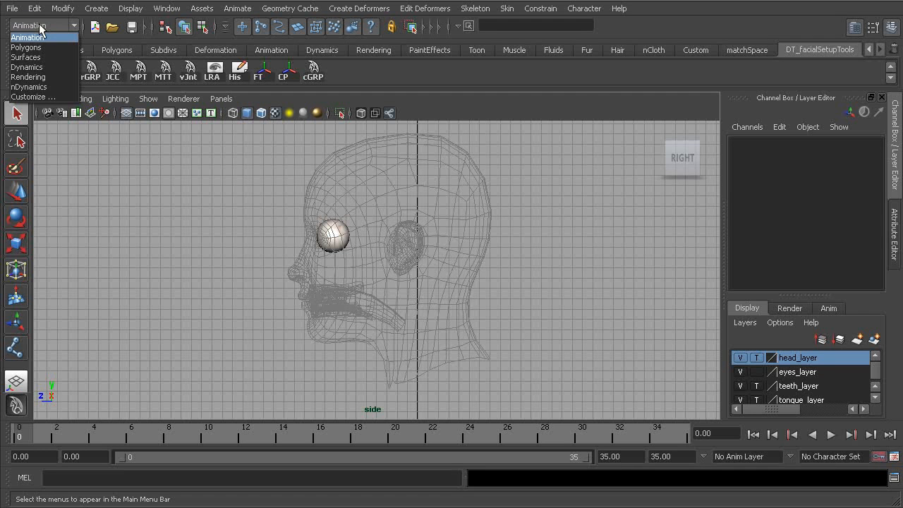
left_click(475, 8)
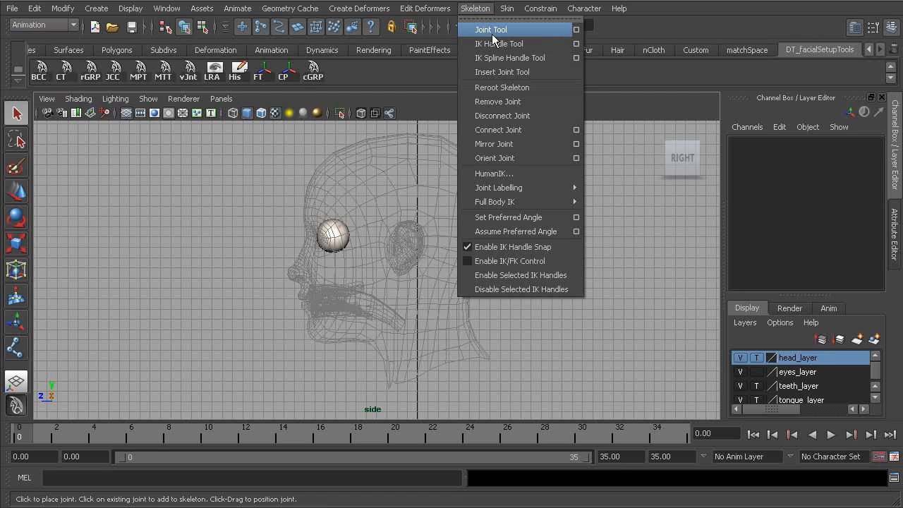
left_click(576, 31)
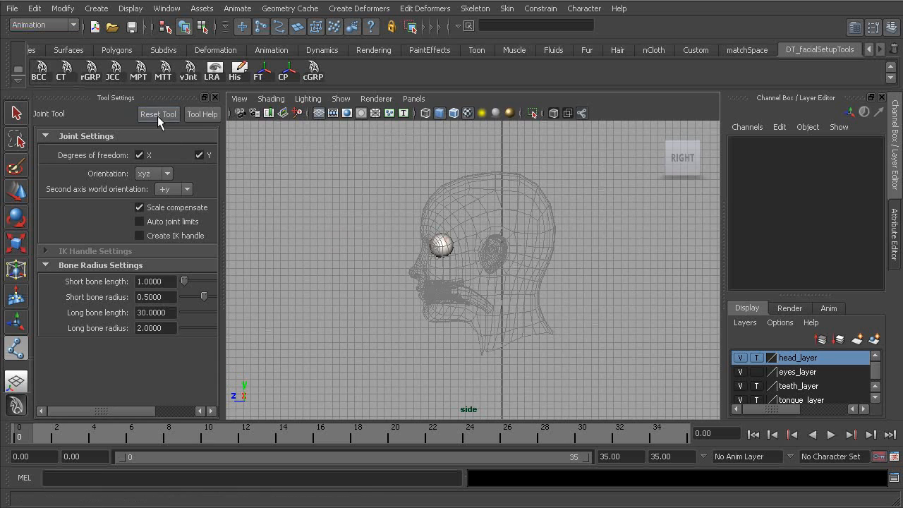
left_click(216, 97)
scroll(423, 296, "up", 5)
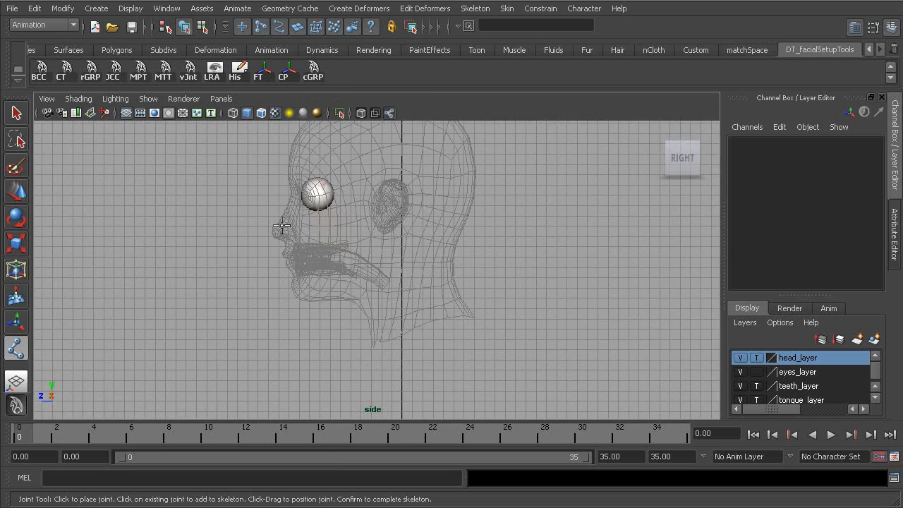
middle_click_drag(418, 285, 423, 324, "alt")
right_click_drag(423, 324, 343, 299, "alt")
middle_click_drag(342, 298, 353, 324, "alt")
right_click_drag(352, 324, 349, 330, "alt")
left_click_drag(424, 379, 422, 379)
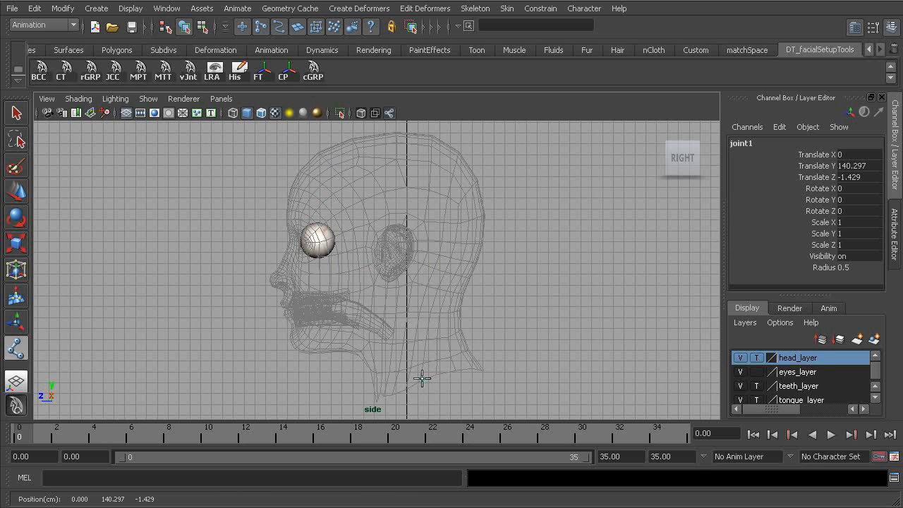
Add a joint at the upper back of the neck and another just below the ear, completing the chain
left_click_drag(449, 280, 445, 291)
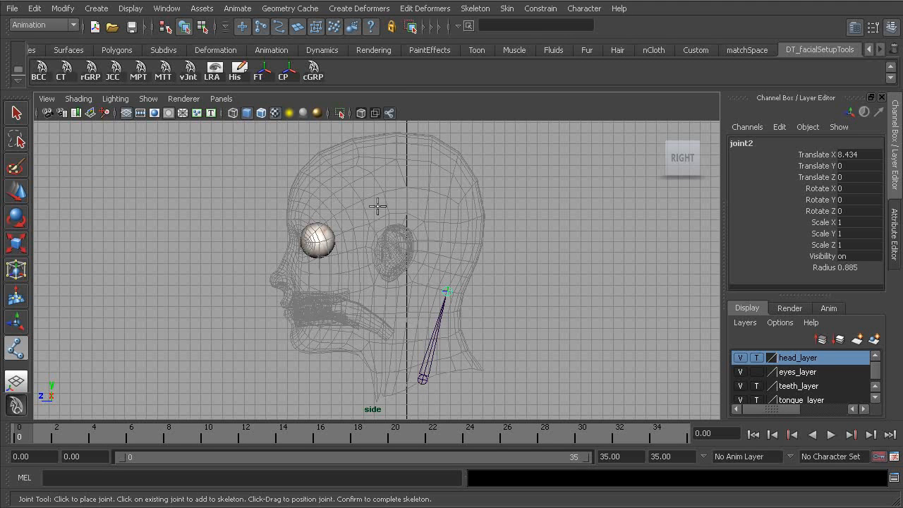
right_click_drag(342, 314, 427, 289, "alt")
middle_click_drag(427, 289, 425, 252, "alt")
left_click_drag(420, 238, 413, 244)
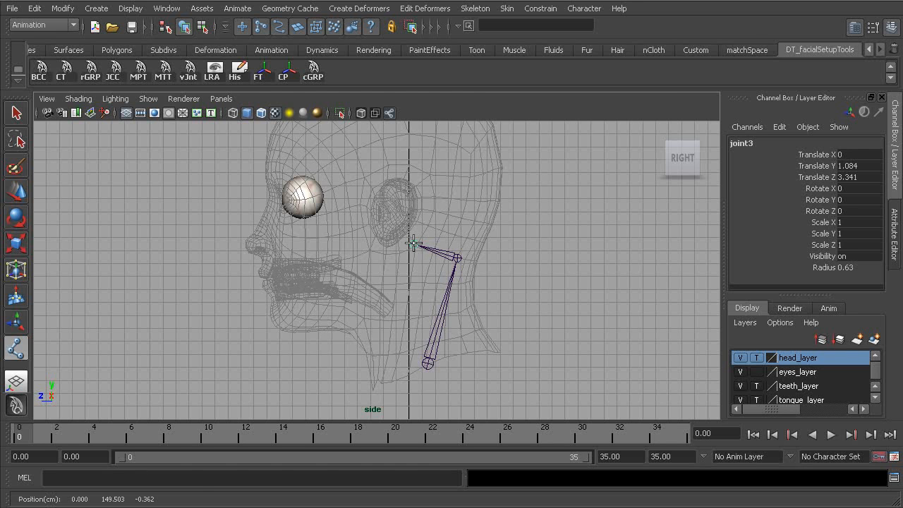
key("q")
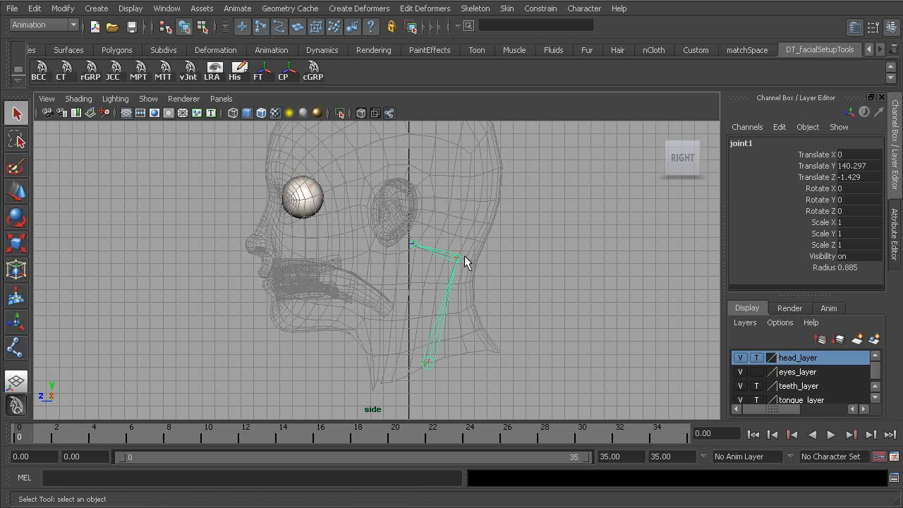
Select the root joint at the base of the neck
right_click_drag(352, 300, 475, 318, "alt")
middle_click_drag(474, 317, 409, 289, "alt")
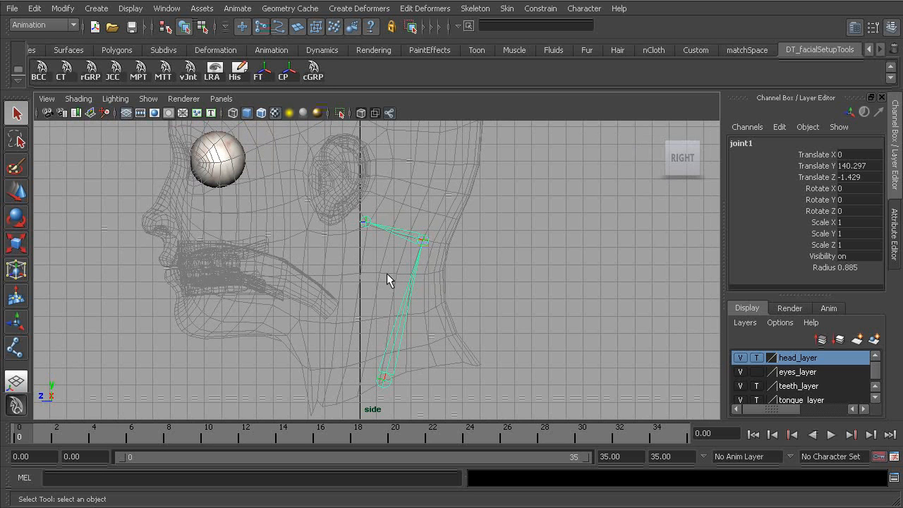
middle_click_drag(287, 227, 376, 213, "alt")
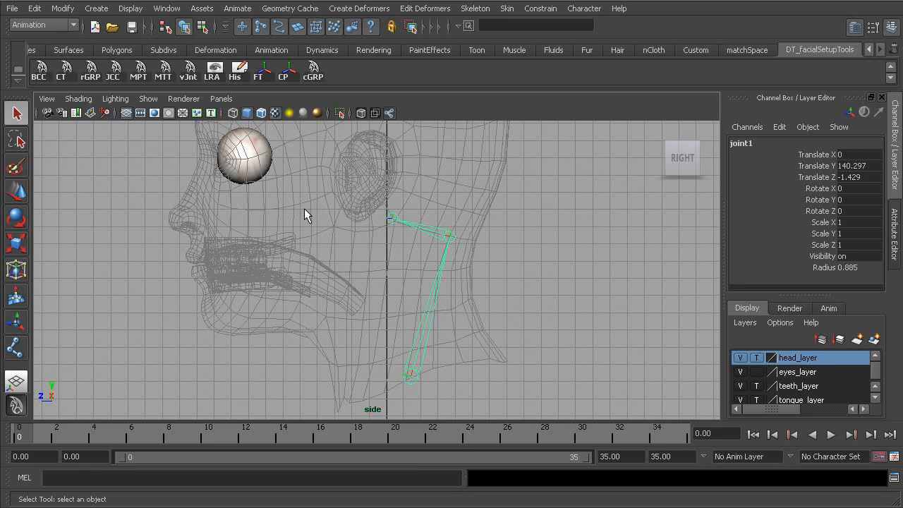
left_click(384, 313)
left_click(414, 360)
middle_click_drag(425, 345, 428, 314, "alt")
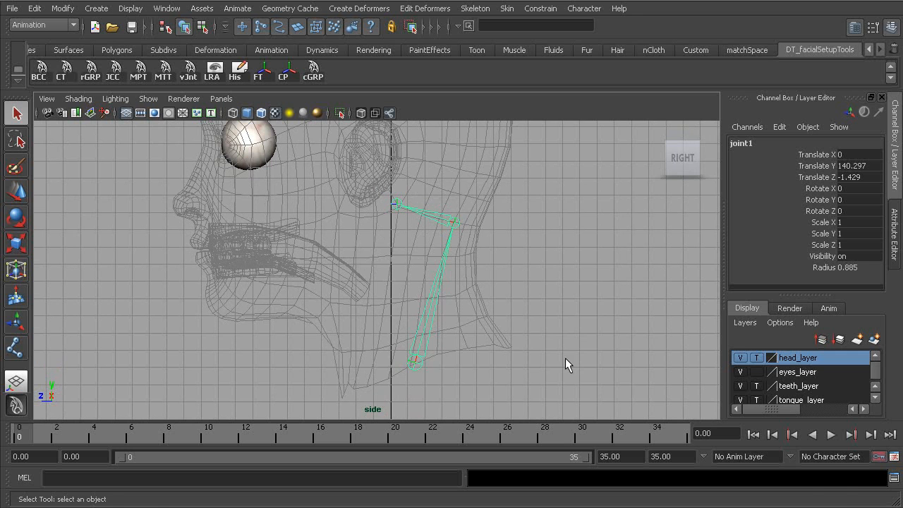
Select the whole joint hierarchy with the MEL command "select -hi;" and display its local rotation axes
left_click(894, 480)
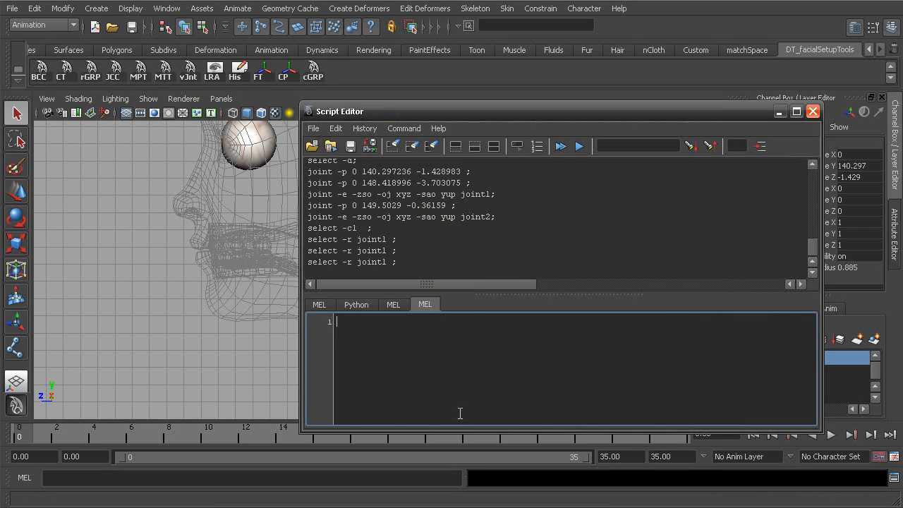
left_click_drag(518, 108, 440, 80)
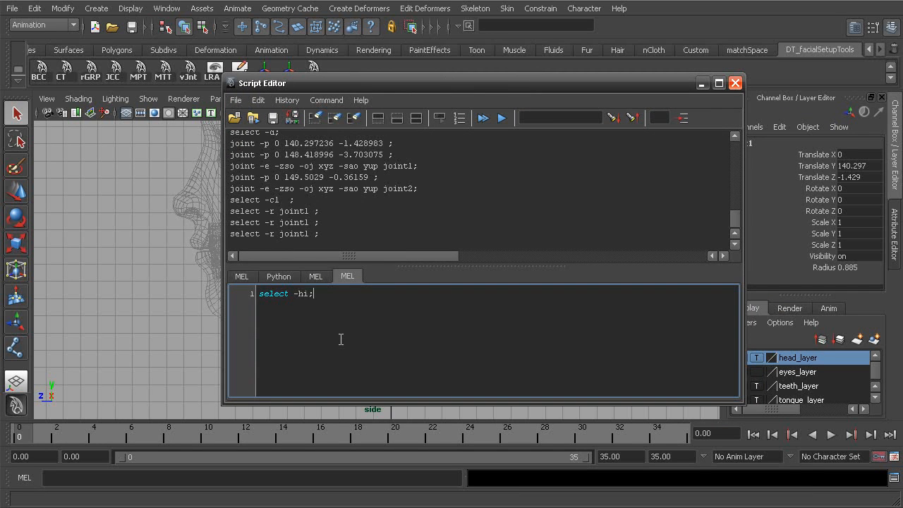
scroll(337, 332, "up", 3, "ctrl")
left_click_drag(370, 299, 254, 299)
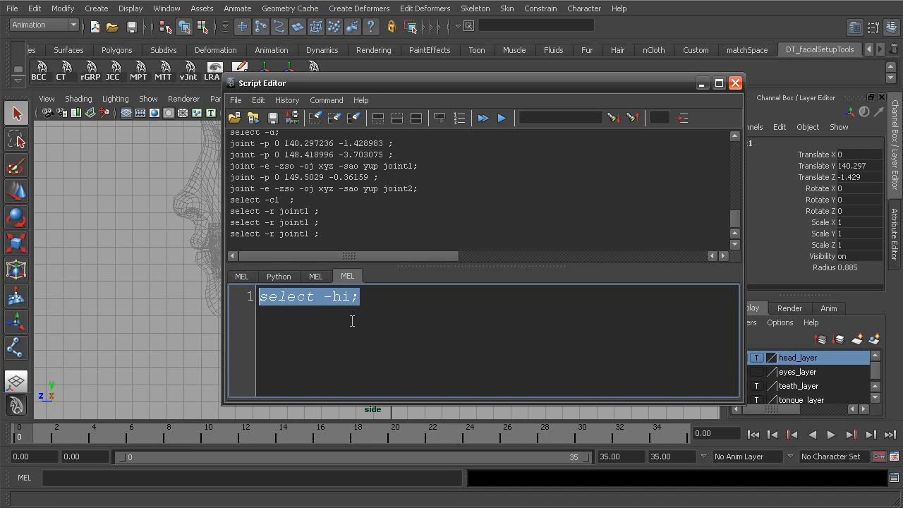
key("ctrl+Return")
left_click_drag(440, 80, 473, 123)
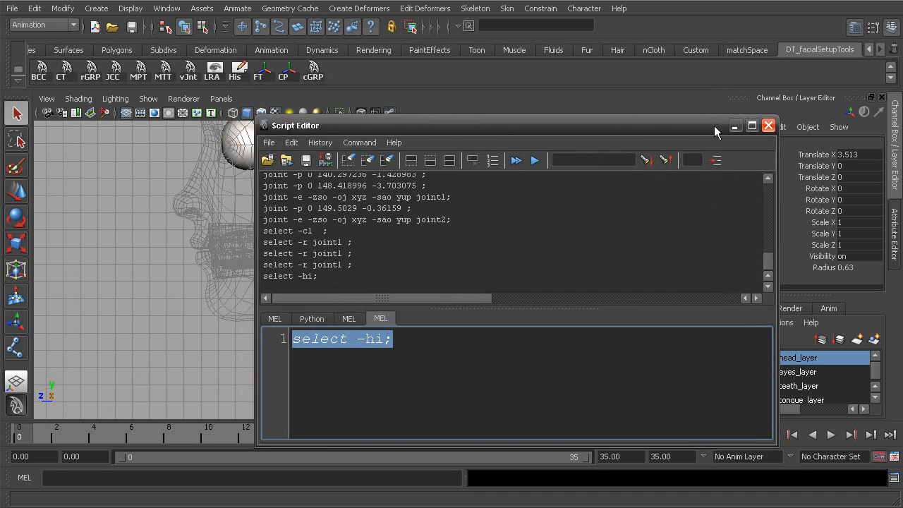
left_click(768, 125)
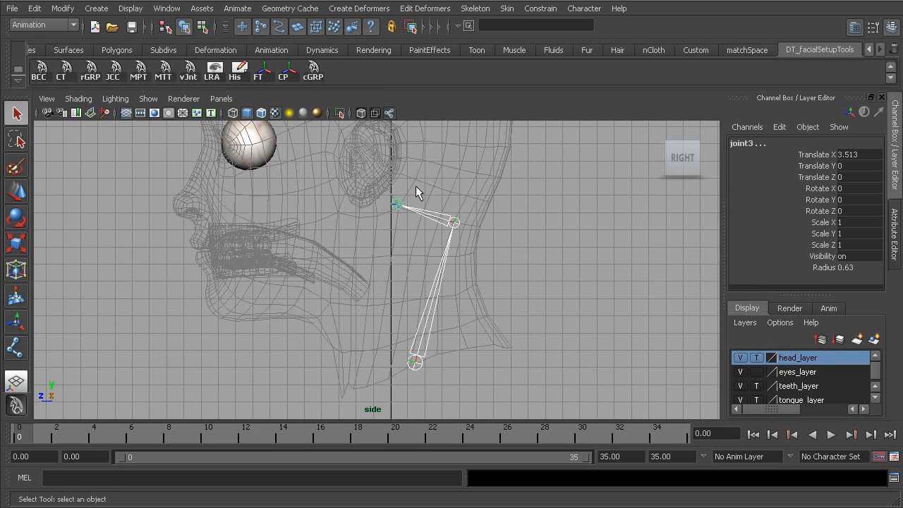
left_click(213, 76)
left_click(468, 290)
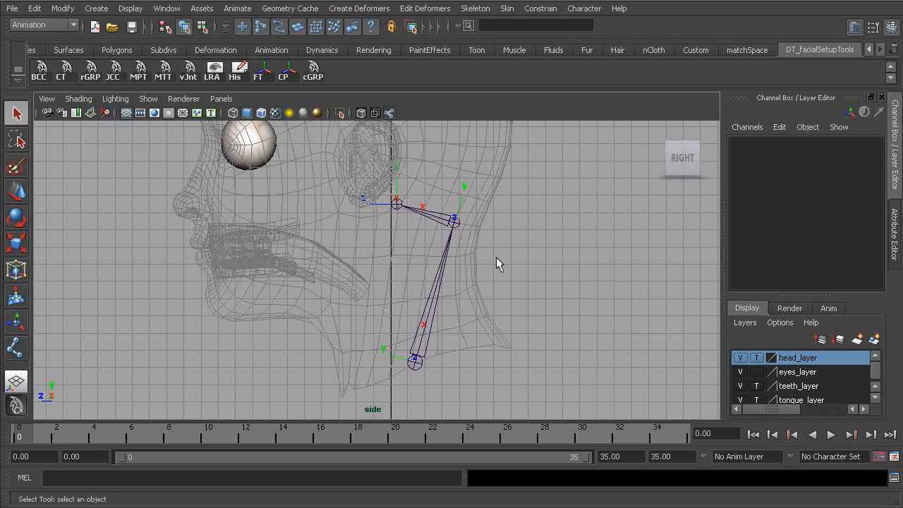
Switch to the perspective view and examine the joint chain's rotation axes from behind the head
key("space")
key("space")
left_click_drag(367, 329, 396, 331, "alt")
right_click_drag(397, 331, 498, 340, "alt")
middle_click_drag(498, 340, 479, 274, "alt")
left_click_drag(406, 280, 310, 336, "alt")
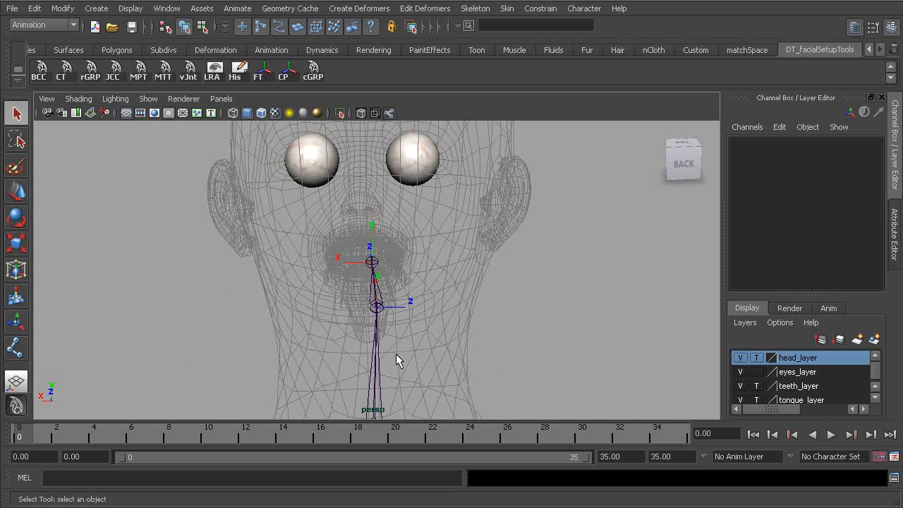
left_click_drag(391, 314, 440, 329, "alt")
right_click_drag(440, 328, 480, 343, "alt")
middle_click_drag(480, 343, 396, 311, "alt")
right_click_drag(396, 311, 454, 322, "alt")
left_click_drag(453, 323, 432, 331, "alt")
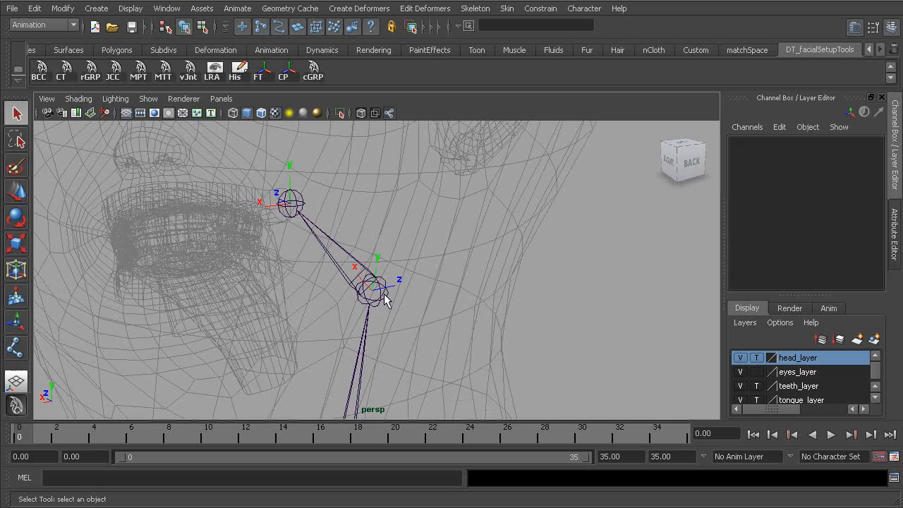
Select the upper neck joint and compare its rotation axes with those of the end joint below the ear
left_click(388, 296)
left_click_drag(402, 298, 499, 257, "alt")
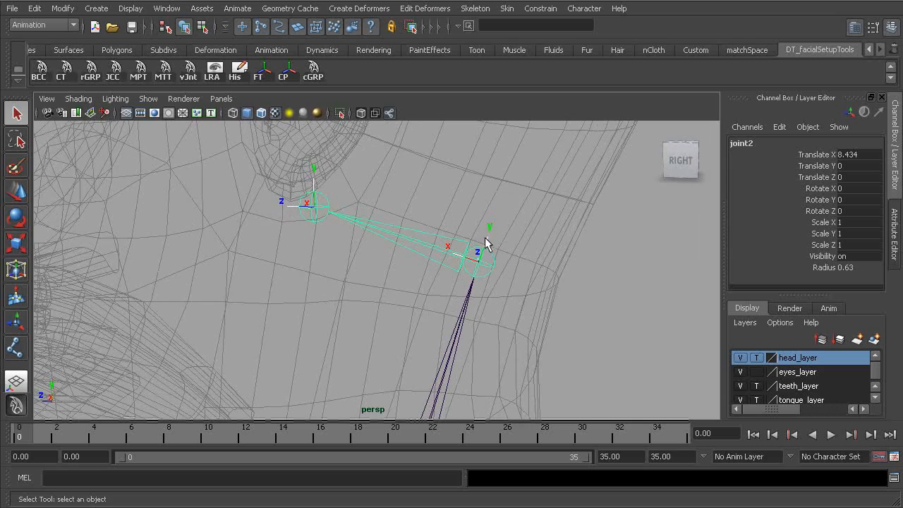
left_click_drag(527, 205, 465, 261, "alt")
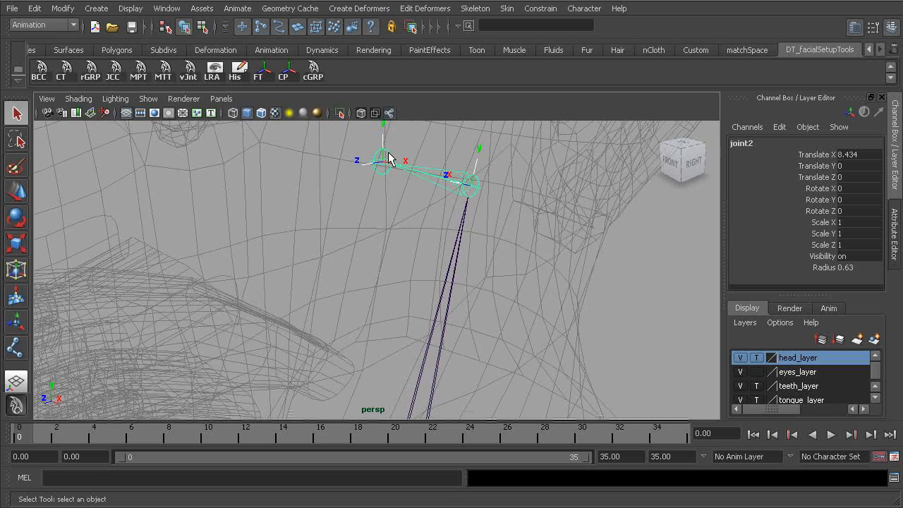
left_click(390, 158)
middle_click_drag(406, 193, 396, 249, "alt")
left_click_drag(396, 250, 355, 194, "alt")
middle_click_drag(405, 275, 400, 157, "alt")
middle_click_drag(383, 317, 389, 222, "alt")
Select the root joint at the neck base and examine the direction of its rotation axes
left_click(390, 222)
left_click_drag(427, 251, 385, 271, "alt")
scroll(385, 272, "down", 4)
middle_click_drag(393, 250, 395, 337, "alt")
left_click_drag(423, 302, 437, 329, "alt")
middle_click_drag(437, 329, 432, 292, "alt")
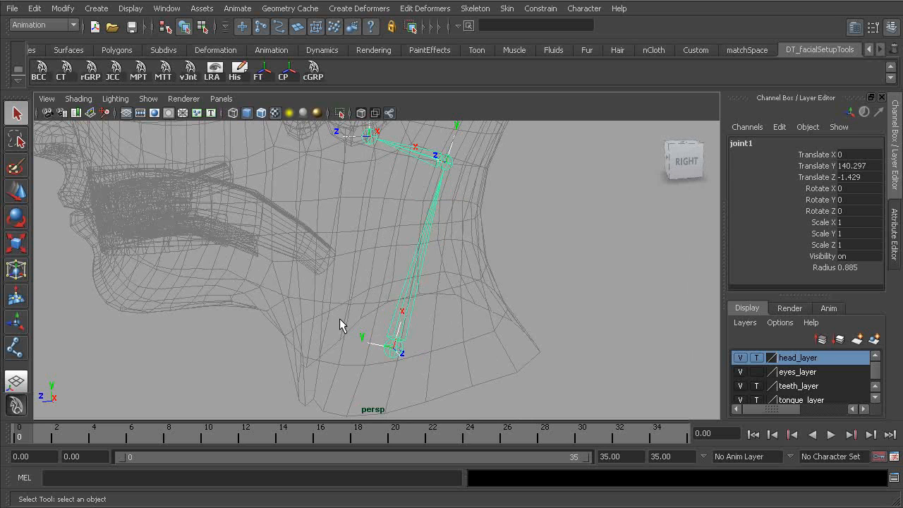
left_click_drag(342, 346, 379, 337, "alt")
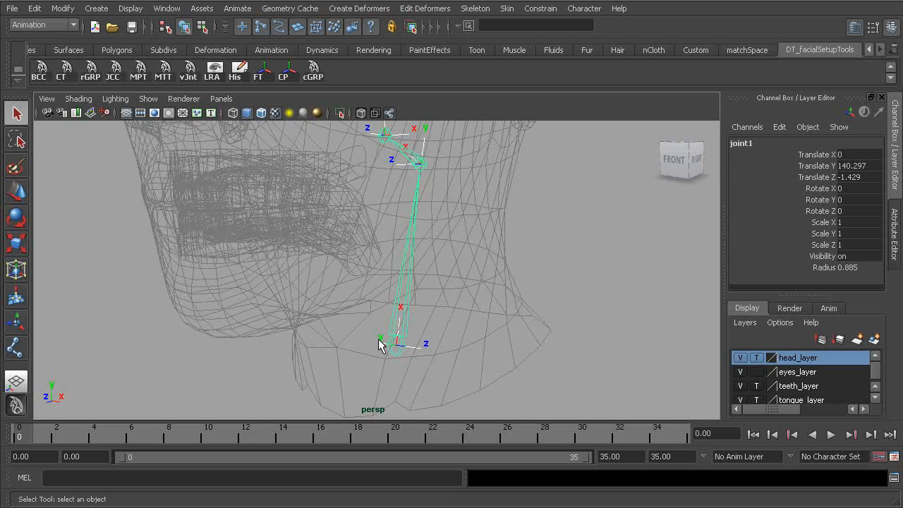
left_click_drag(357, 265, 177, 131, "alt")
Create a locator and snap it to the position of the root joint at the neck base
left_click(96, 8)
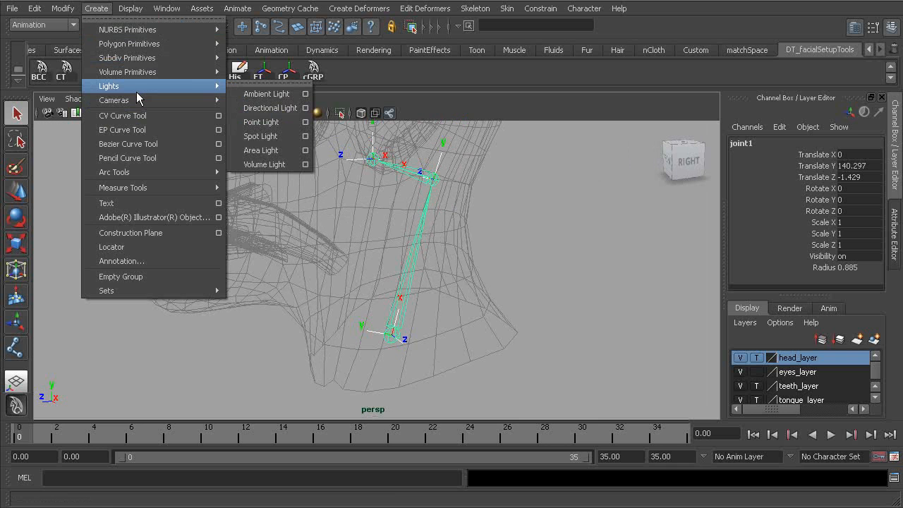
left_click(151, 243)
middle_click_drag(386, 311, 409, 292, "alt")
scroll(412, 309, "up", 3)
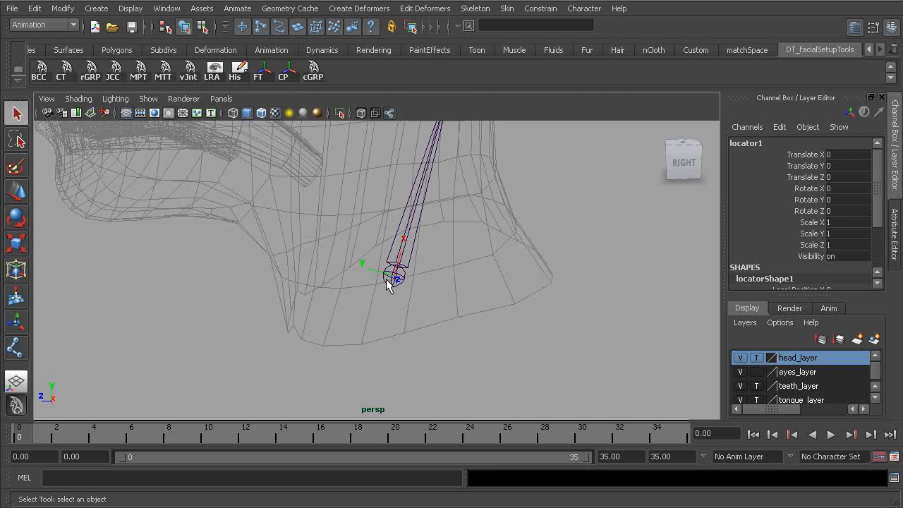
left_click(387, 279, "shift")
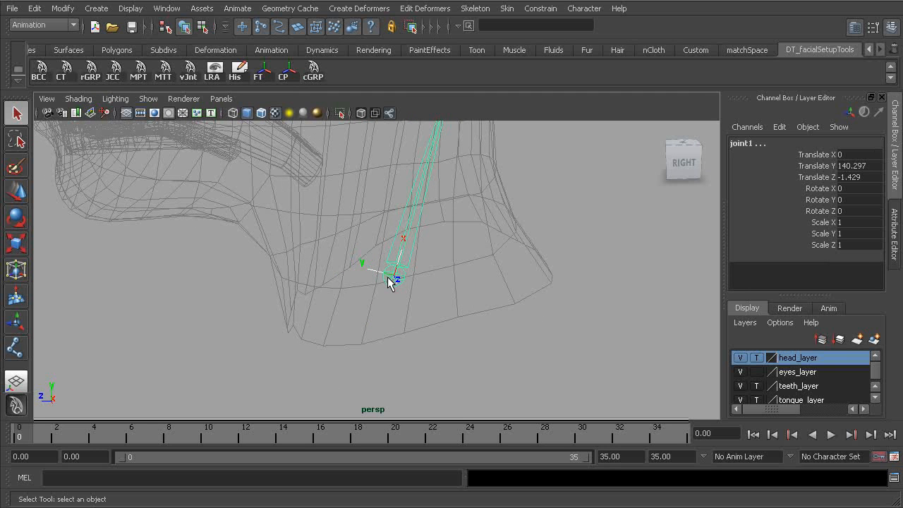
left_click(139, 71)
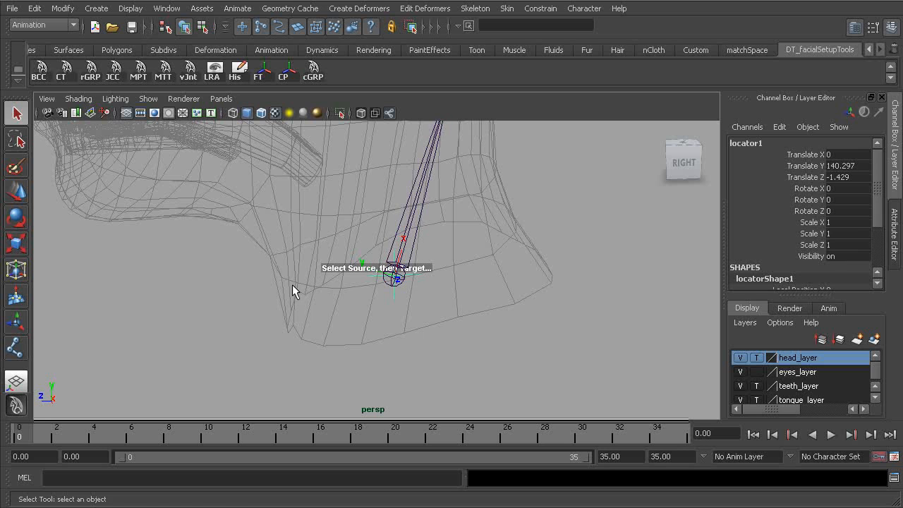
Move the locator sideways off the root joint to a Translate X of about -3.35
left_click_drag(277, 282, 368, 231, "alt")
key("w")
middle_click_drag(368, 231, 333, 335, "alt")
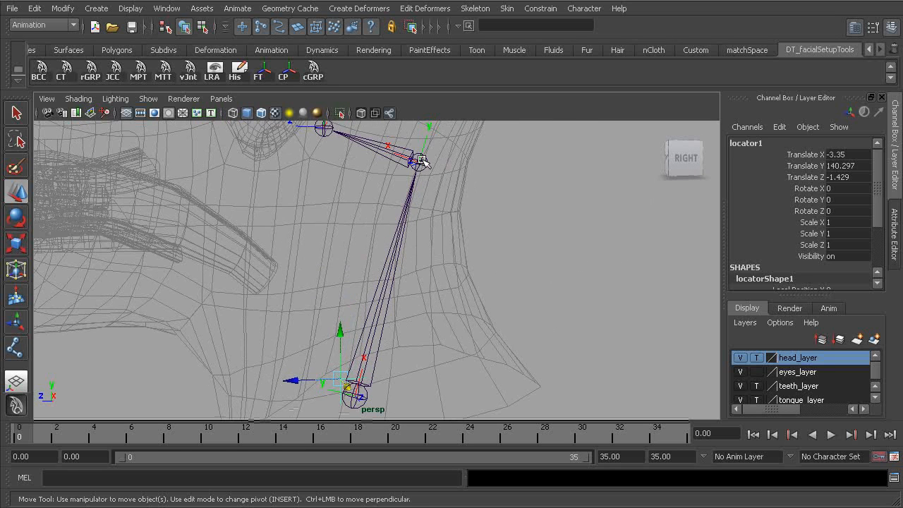
Unparent the upper neck joint from the root joint and clear the selection
left_click(422, 161)
right_click_drag(421, 162, 370, 212, "alt")
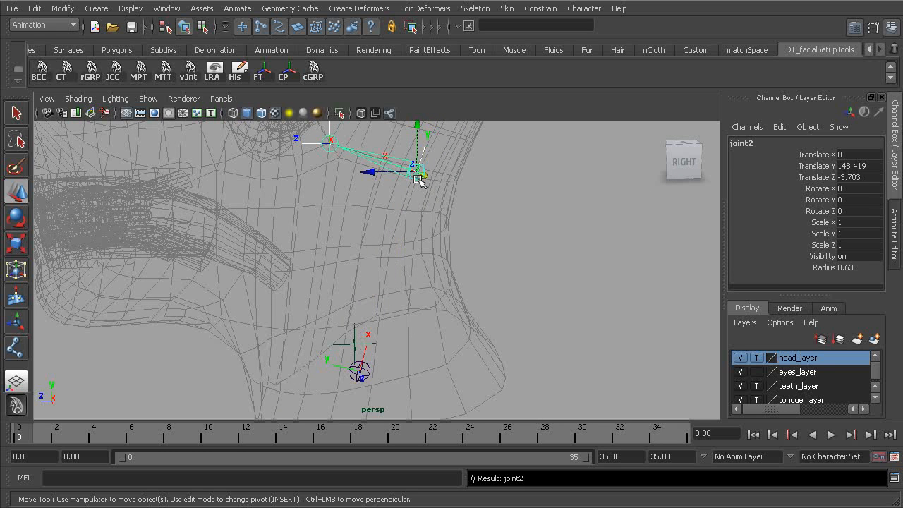
left_click(379, 346)
left_click_drag(379, 346, 402, 361, "alt")
middle_click_drag(402, 361, 421, 313, "alt")
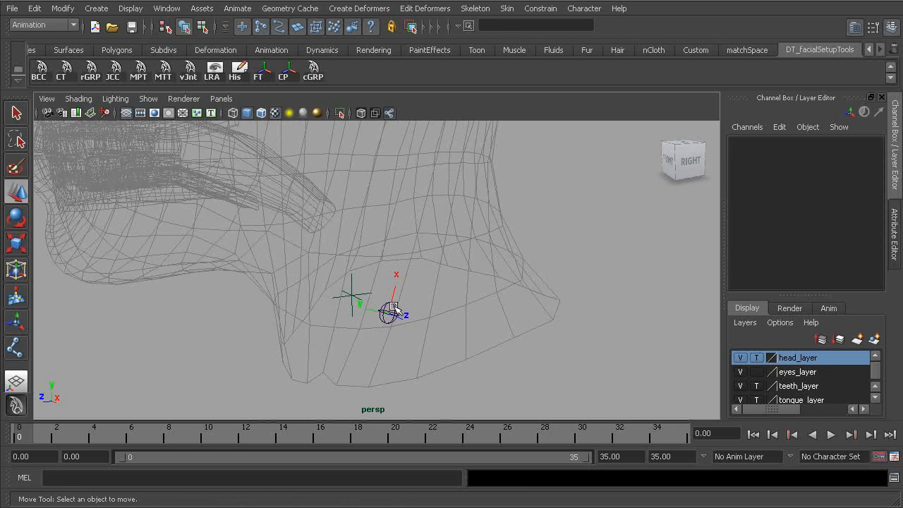
Set all three Joint Orient values of the root joint at the neck base to 0
left_click(394, 306)
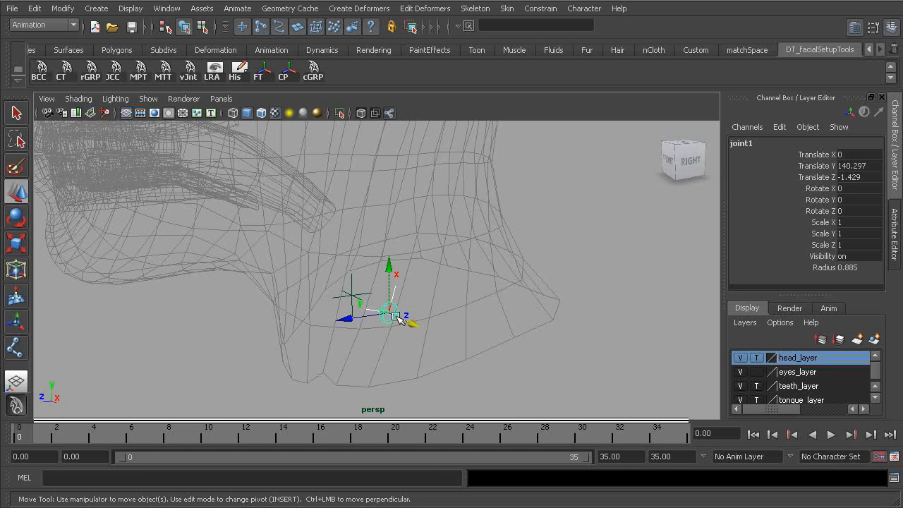
left_click_drag(395, 312, 435, 294, "alt")
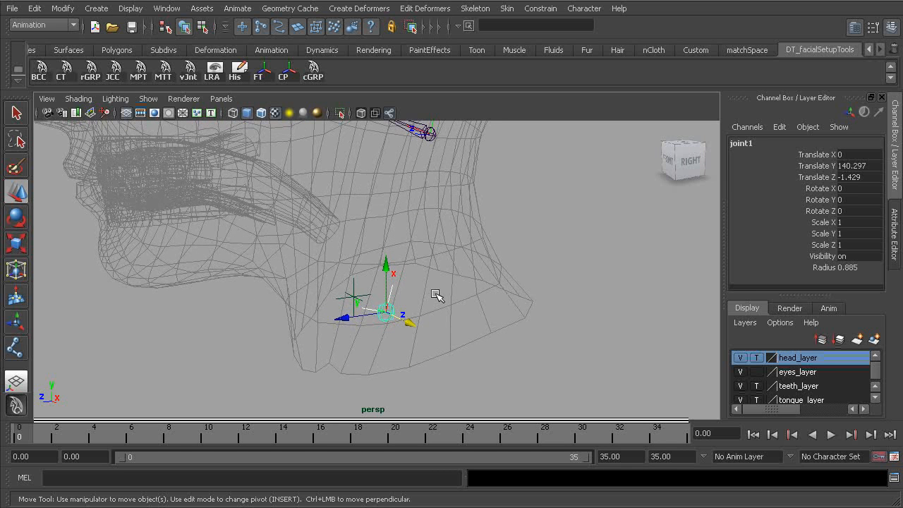
key("ctrl+a")
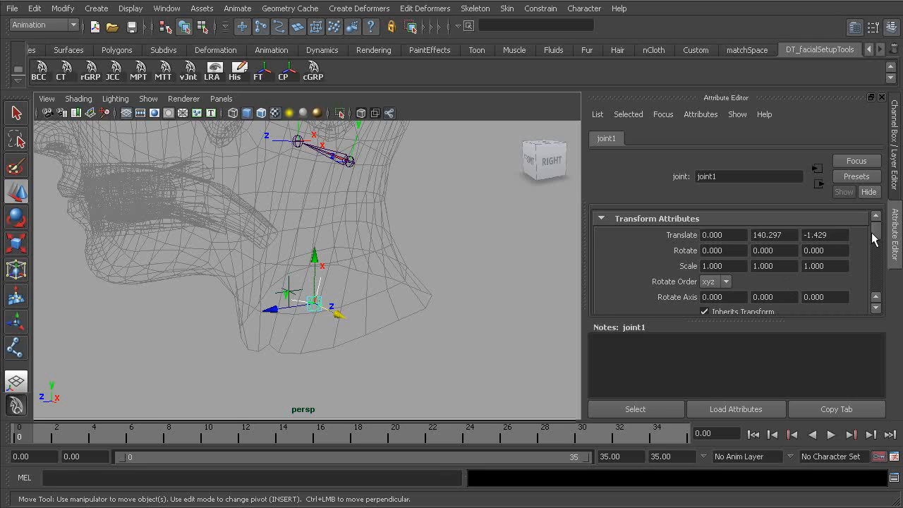
scroll(857, 243, "down", 5)
double_click(733, 256)
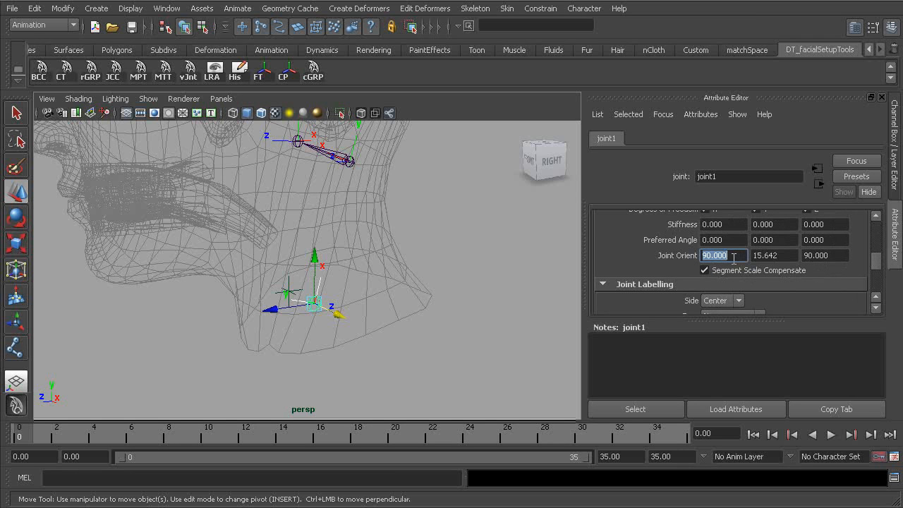
type("0")
key("Return")
double_click(784, 255)
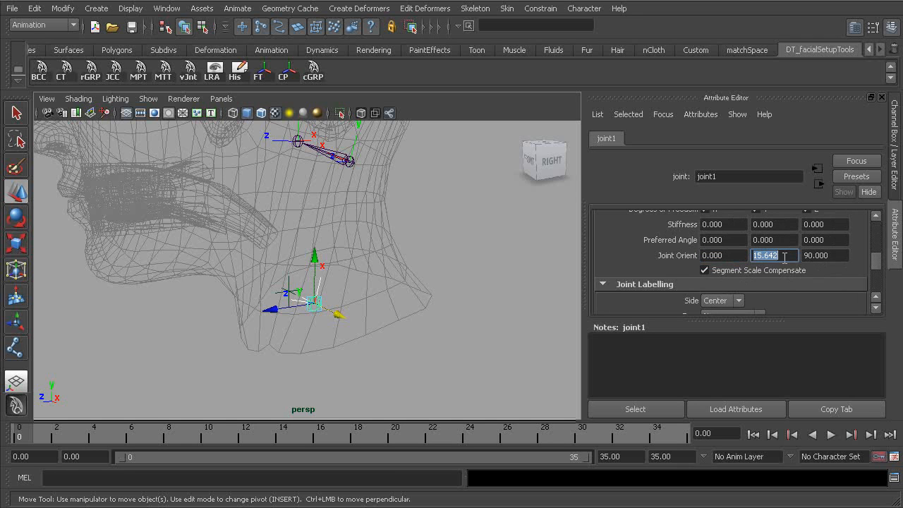
type("0")
key("Return")
left_click(812, 256)
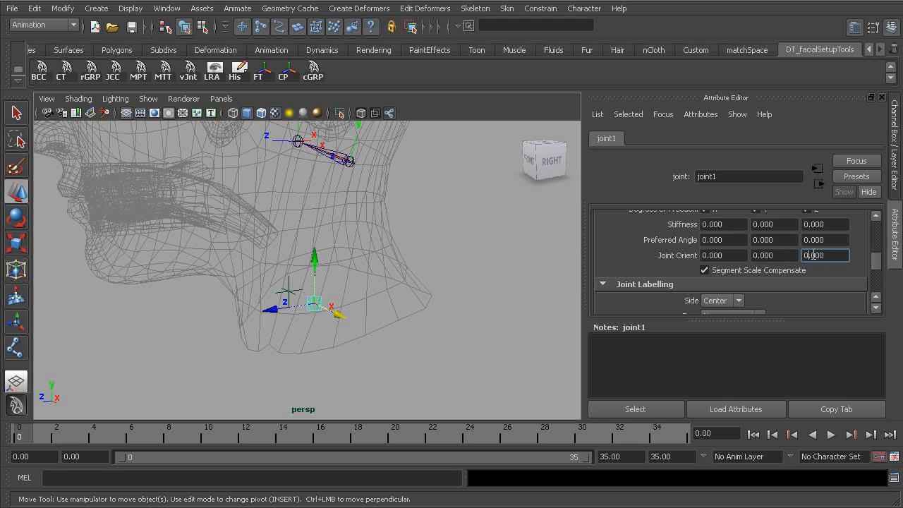
left_click(348, 280)
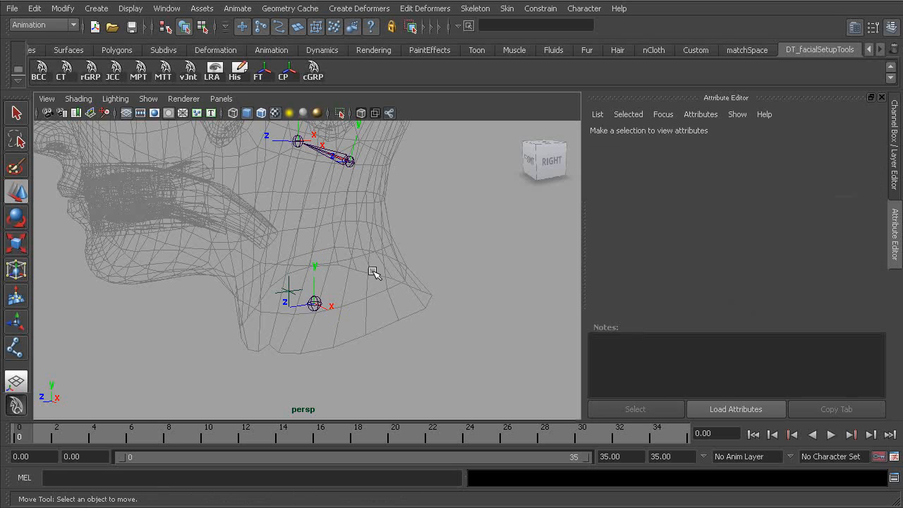
Select the locator beside the root joint and highlight its name, locator1, for copying
right_click_drag(345, 279, 393, 266, "alt")
middle_click_drag(393, 266, 387, 286, "alt")
key("q")
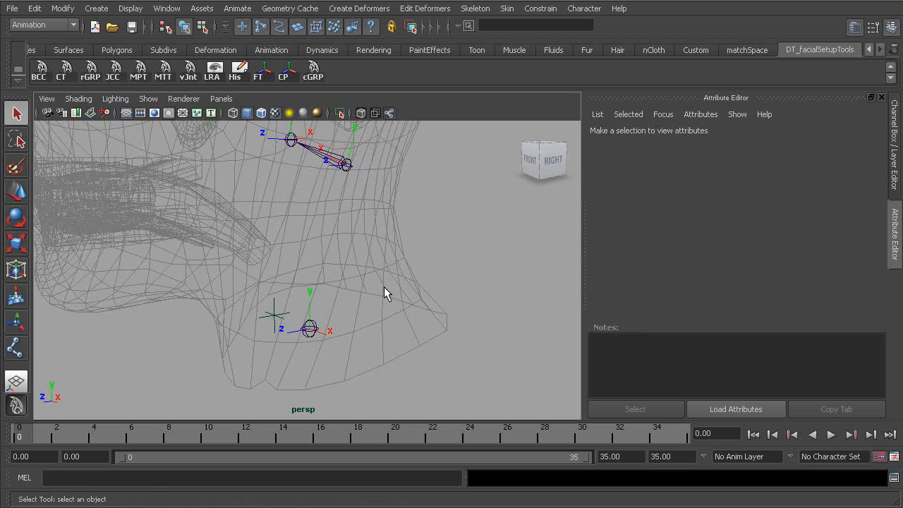
left_click_drag(385, 285, 384, 288, "alt")
key("ctrl+a")
middle_click_drag(374, 312, 382, 260, "alt")
left_click_drag(367, 286, 378, 290, "alt")
left_click(329, 277)
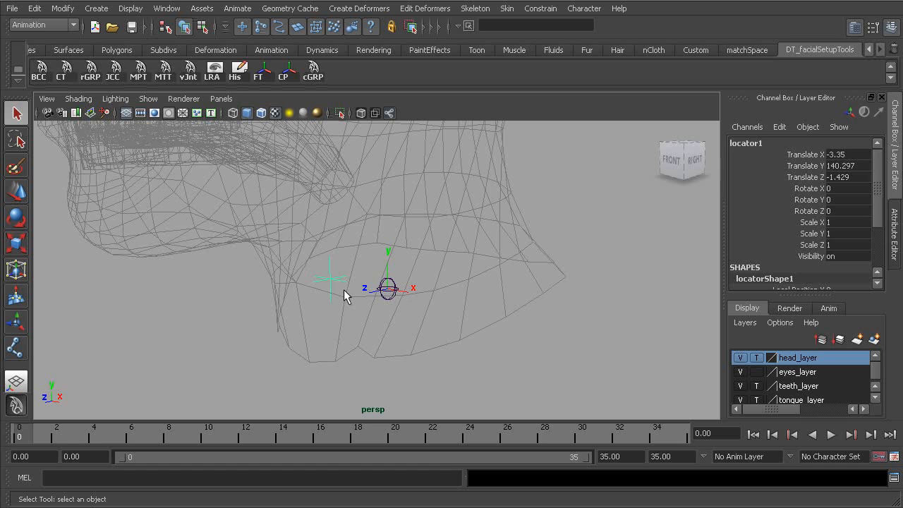
double_click(748, 144)
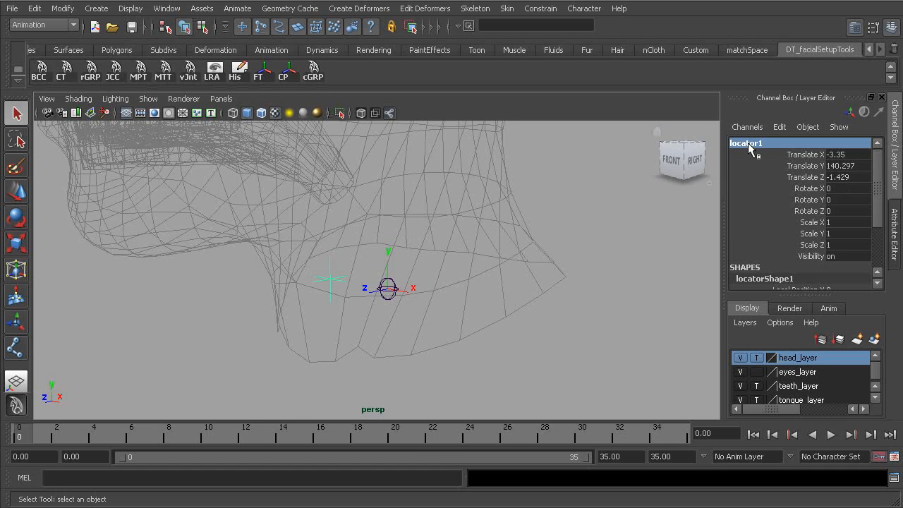
left_click_drag(529, 252, 427, 243, "alt")
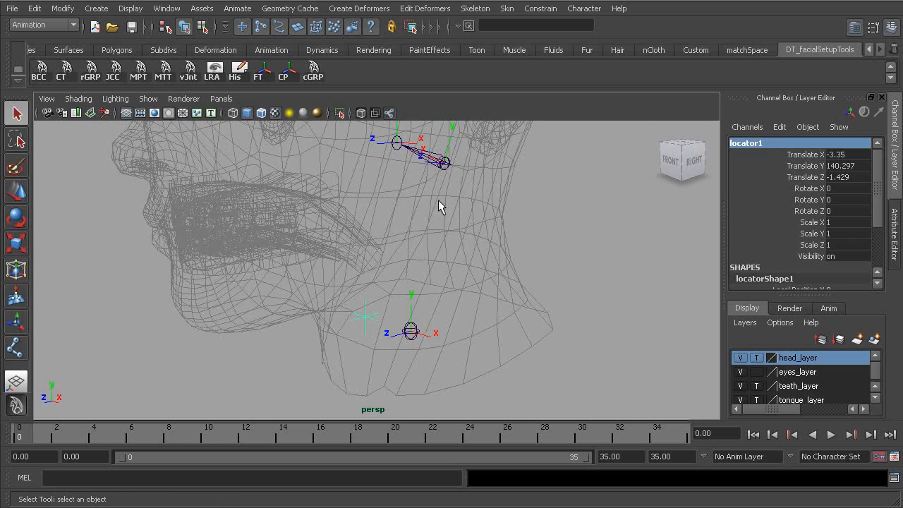
Select the upper neck joint followed by the root joint, and open the Aim constraint options reset to their defaults
left_click(444, 163)
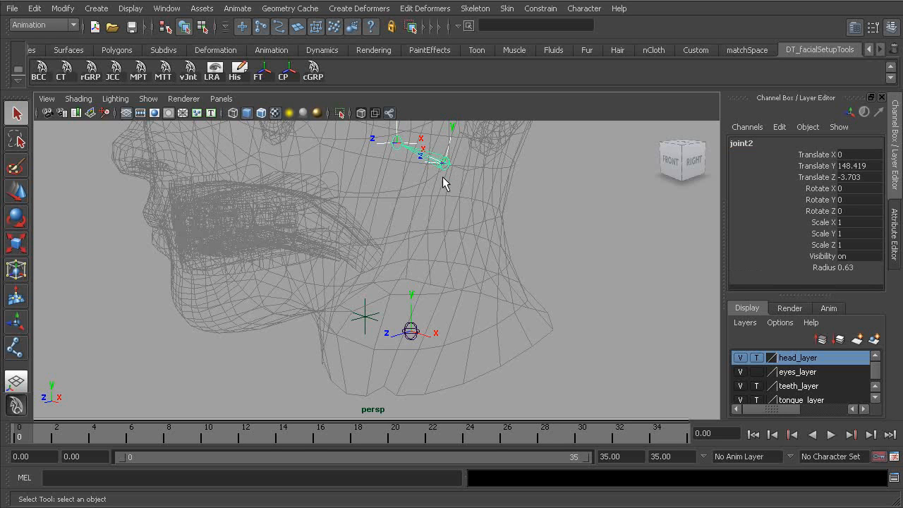
left_click(412, 331, "shift")
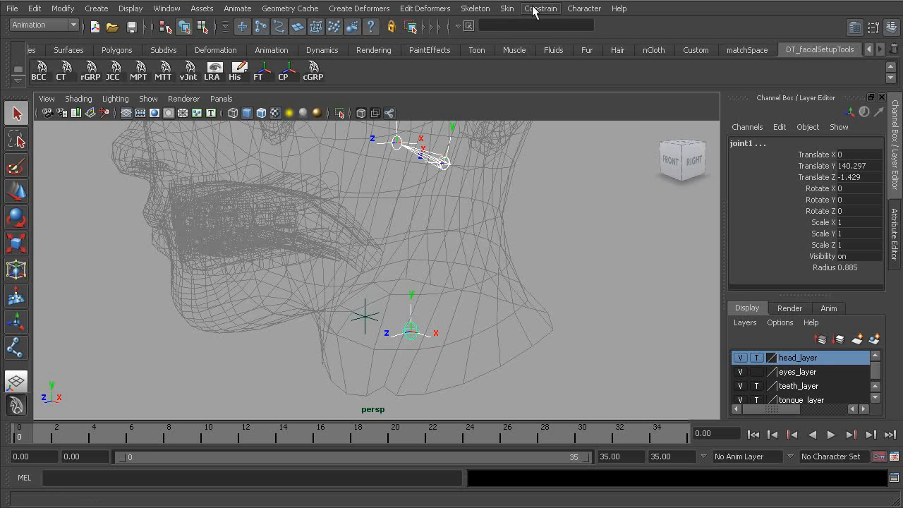
left_click(540, 9)
left_click(638, 42)
left_click(368, 152)
left_click(381, 179)
left_click_drag(451, 129, 537, 45)
left_click_drag(388, 239, 337, 224, "alt")
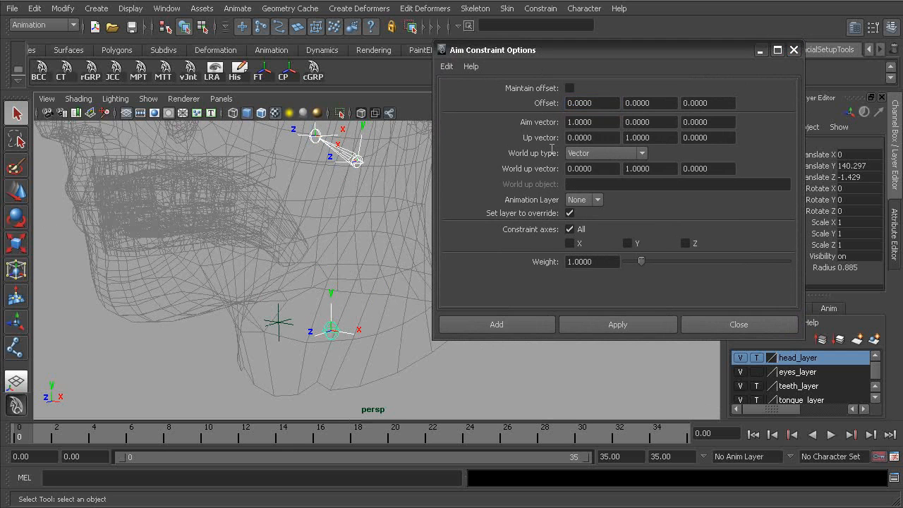
Set the aim constraint's up vector to 0, 0, 1
left_click(649, 137)
type("0.0000")
left_click(707, 137)
type("1")
left_click_drag(327, 286, 388, 300, "alt")
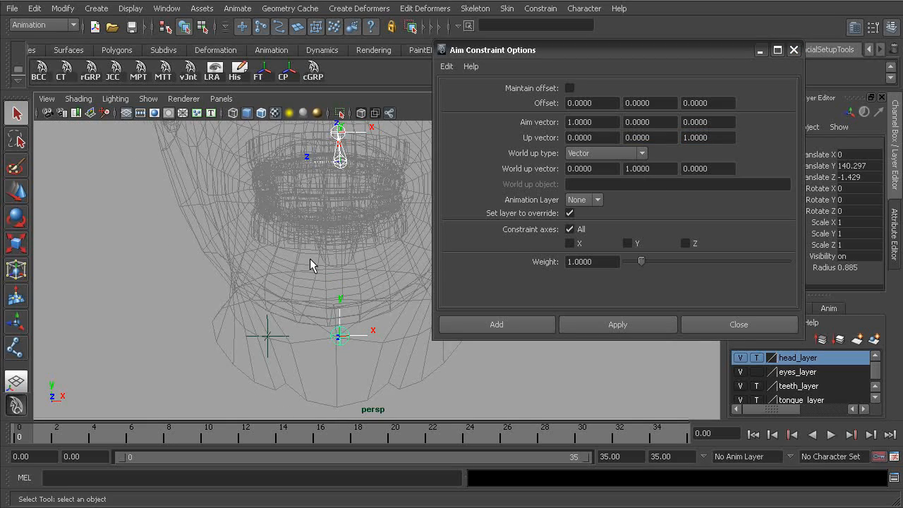
left_click_drag(311, 258, 260, 275, "alt")
right_click_drag(260, 276, 315, 289, "alt")
middle_click_drag(315, 288, 315, 212, "alt")
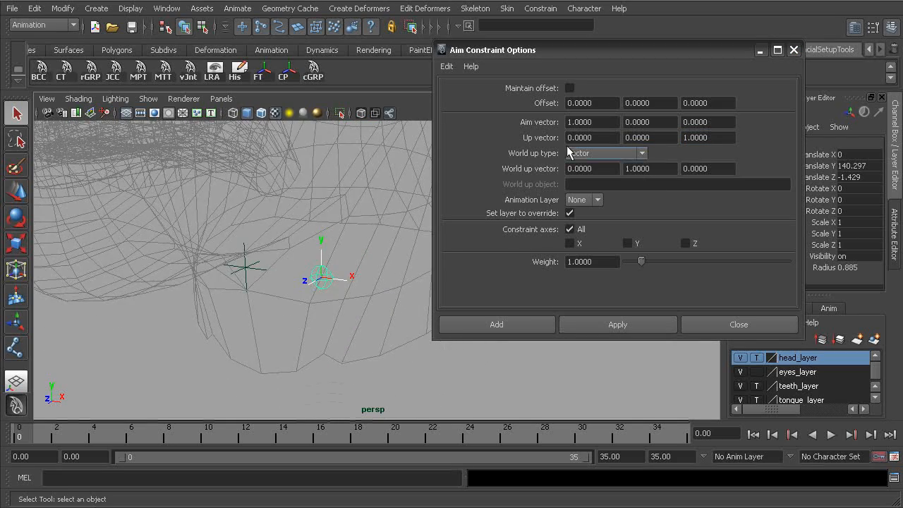
Set the aim constraint's world up type to Object up with locator1 as the world up object
left_click(587, 153)
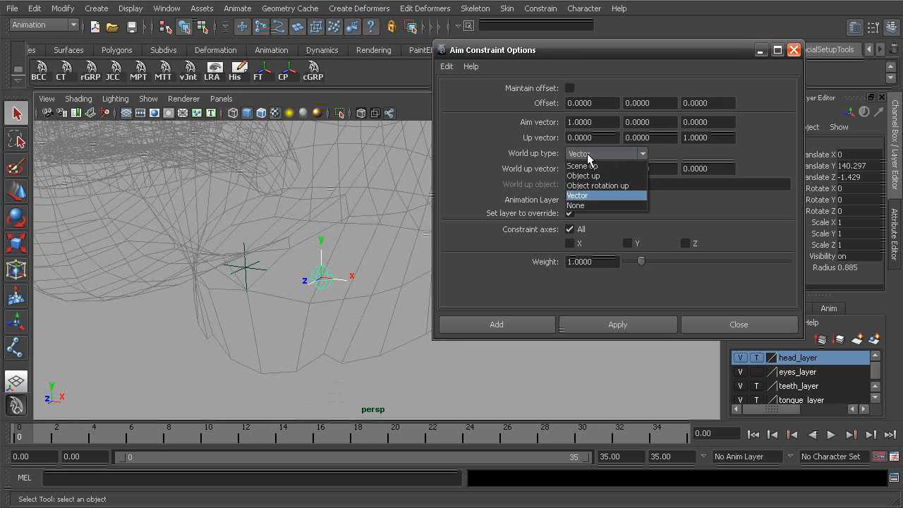
left_click(598, 174)
left_click(585, 184)
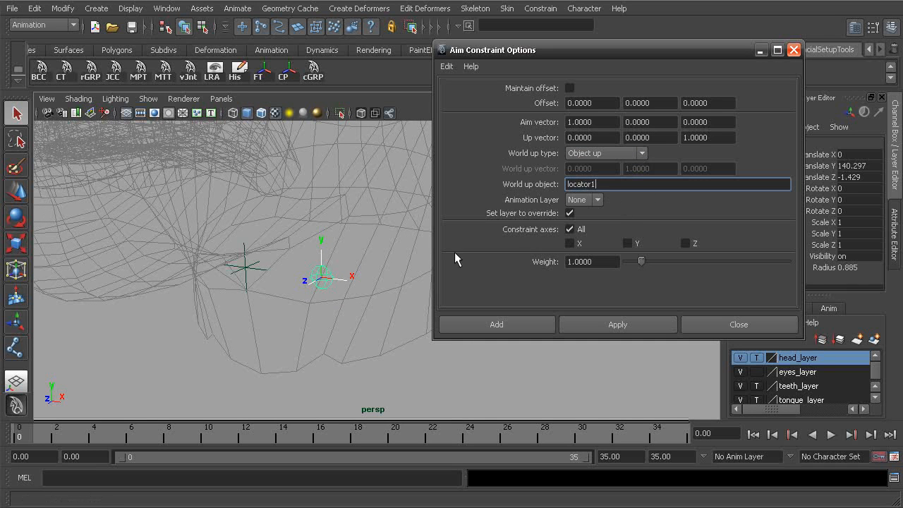
middle_click_drag(321, 270, 300, 310, "alt")
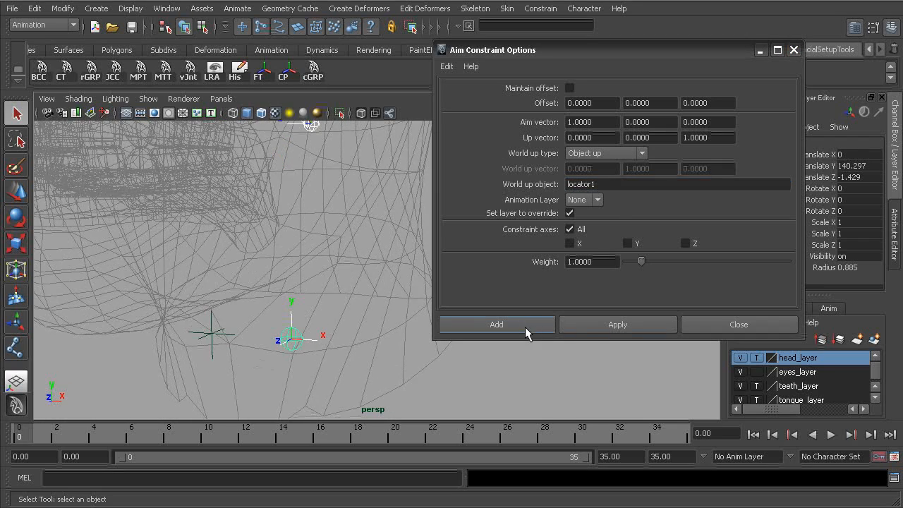
Apply the aim constraint to the root joint, close its options, and inspect the joint's new axis directions
left_click(606, 324)
left_click_drag(289, 332, 334, 235, "alt")
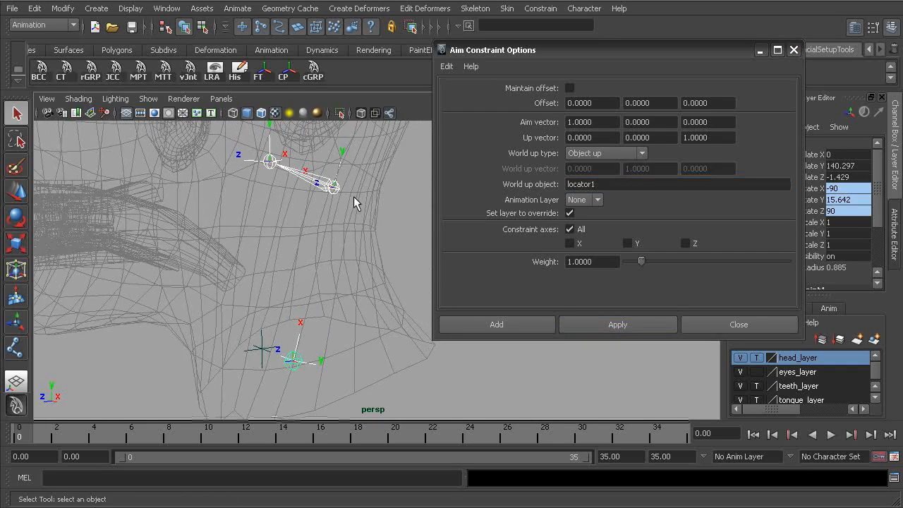
left_click_drag(301, 354, 240, 356, "alt")
left_click(794, 50)
middle_click_drag(444, 312, 465, 289, "alt")
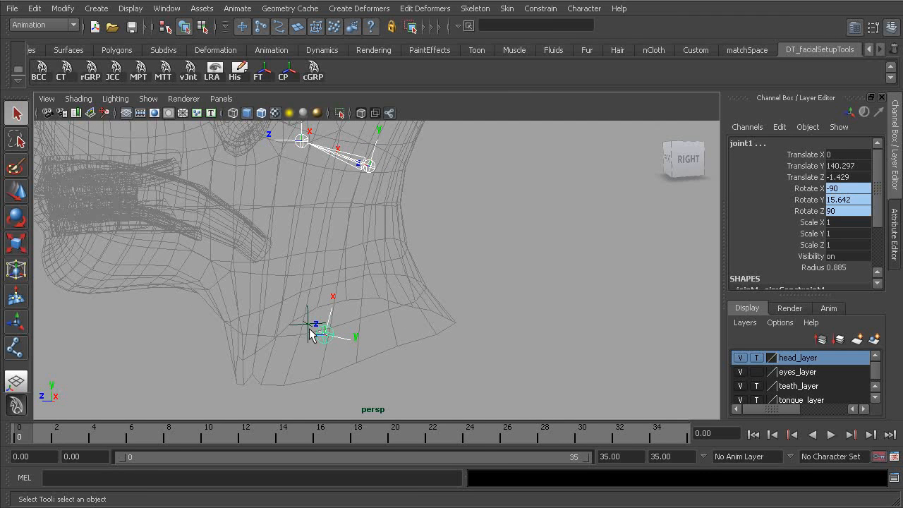
middle_click_drag(348, 329, 376, 308, "alt")
left_click_drag(376, 309, 415, 328, "alt")
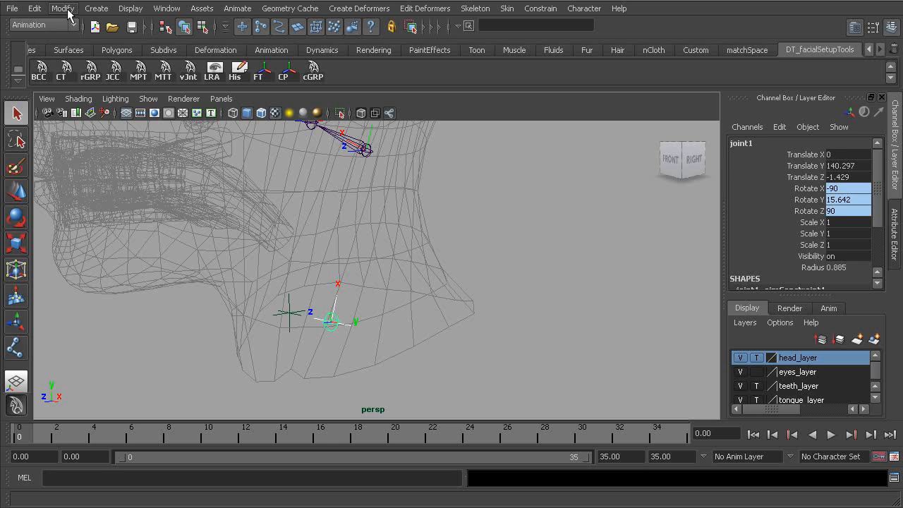
Delete joint1_aimConstraint1 from under joint1 using the Outliner, and close the Outliner
left_click(167, 8)
left_click(205, 119)
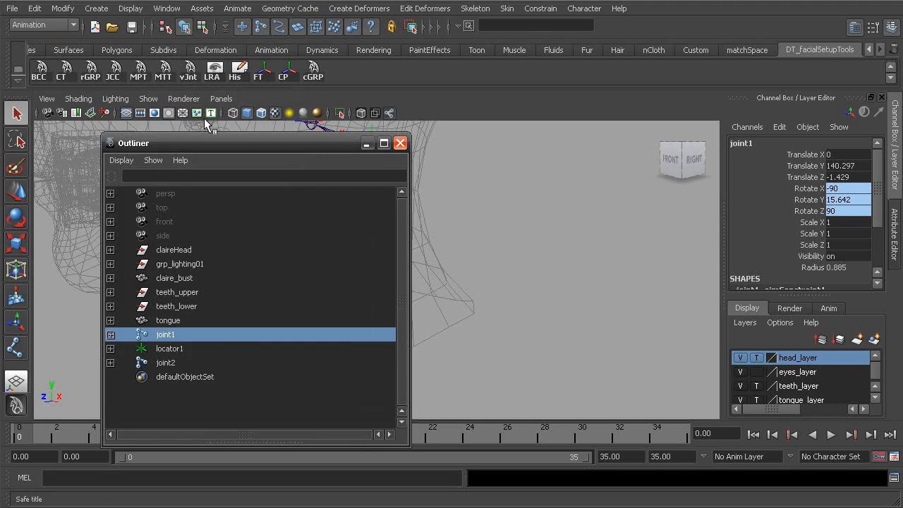
left_click(110, 335)
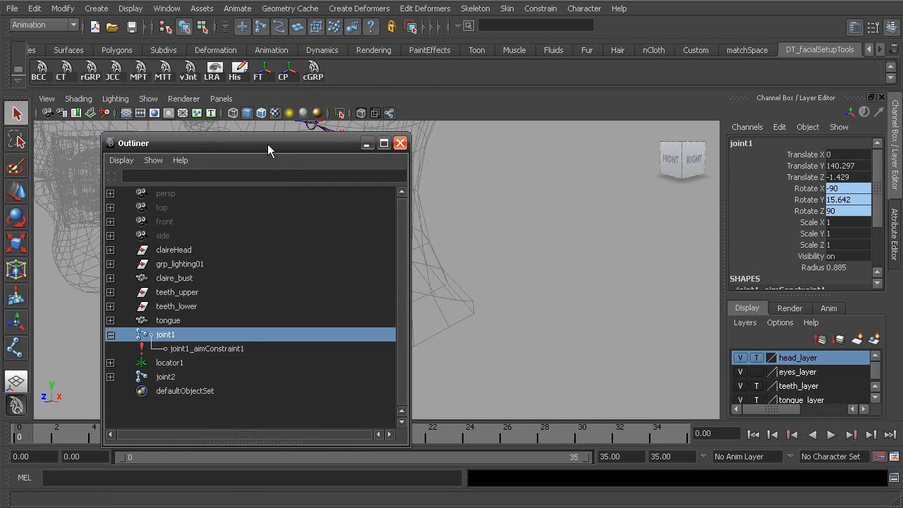
left_click_drag(263, 160, 278, 109)
left_click(222, 296)
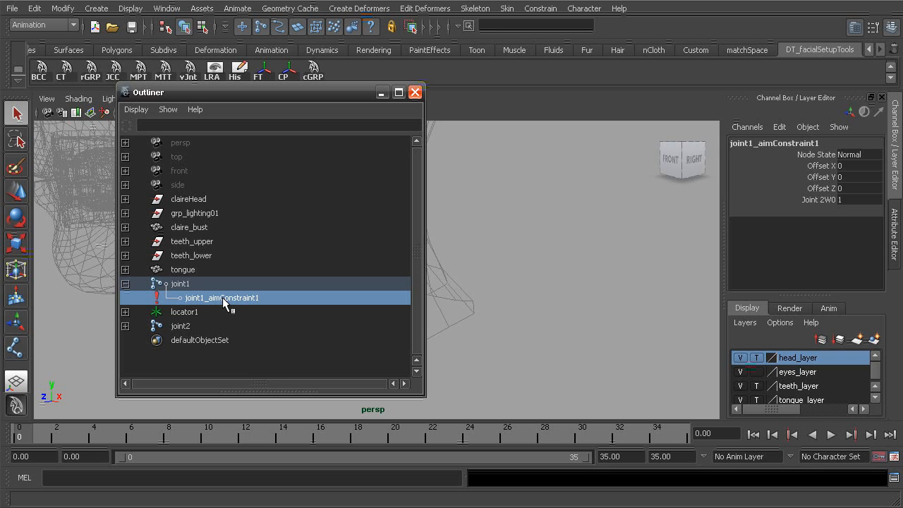
key("Delete")
left_click(414, 92)
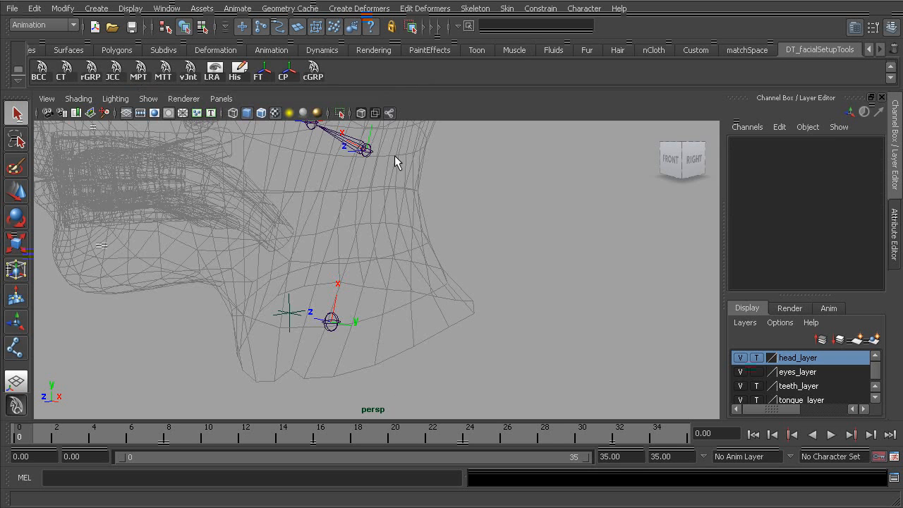
Select the root joint and examine its rotation and Joint Orient values
left_click(335, 320)
left_click_drag(336, 319, 389, 307, "alt")
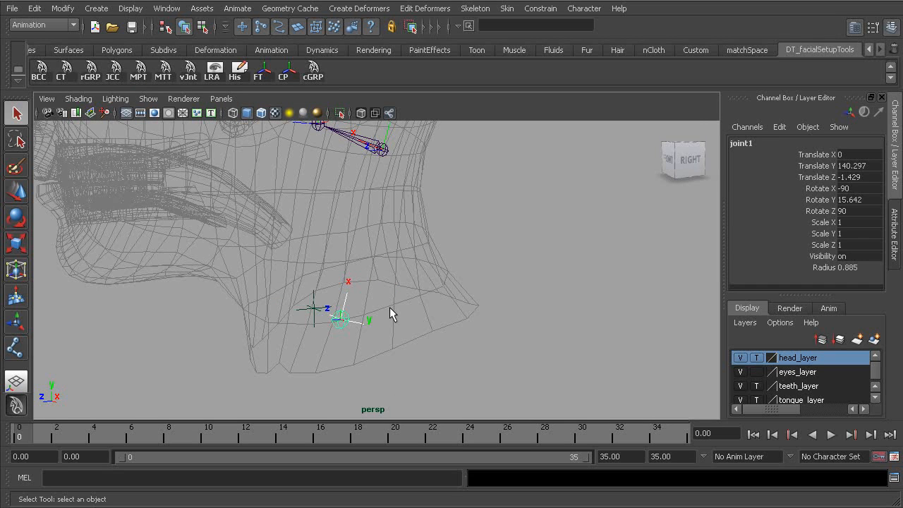
key("ctrl+a")
mouse_move(876, 261)
left_mouse_down()
mouse_move(875, 284)
mouse_move(877, 229)
mouse_move(879, 270)
left_mouse_up()
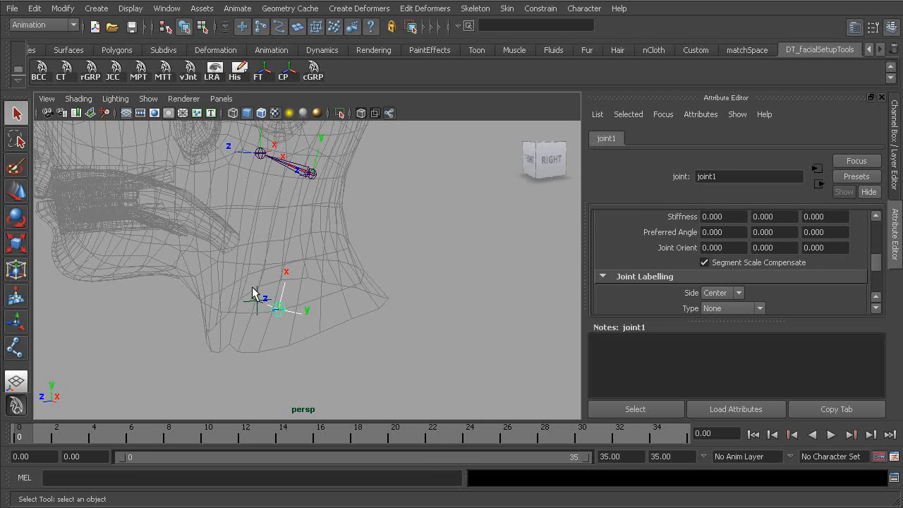
Set the root joint's Rotate X to 0 and its Joint Orient X to -90
left_click_drag(875, 263, 876, 230)
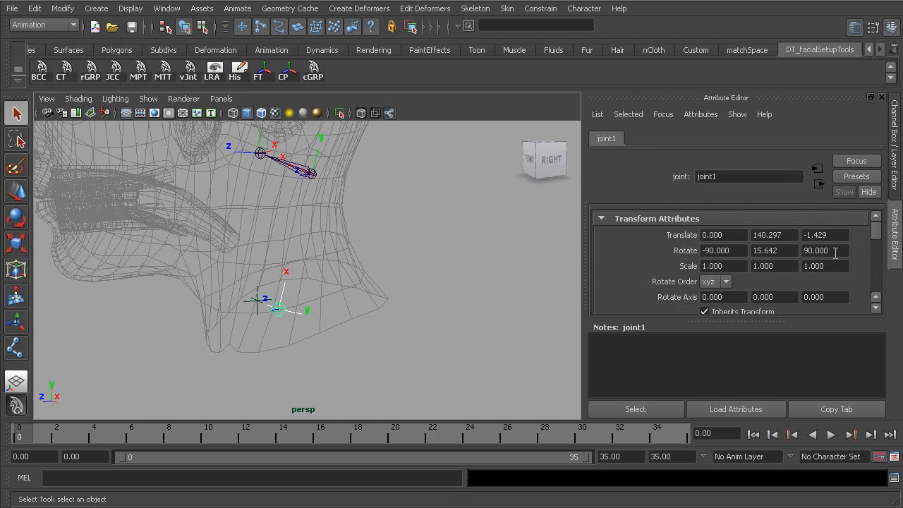
left_click(720, 255)
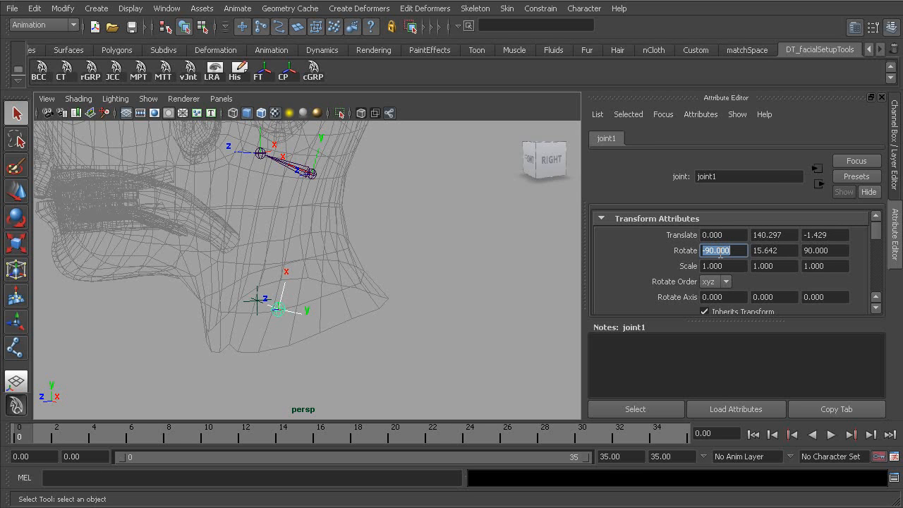
type("0")
key("Return")
left_click_drag(875, 238, 877, 261)
left_click(738, 282)
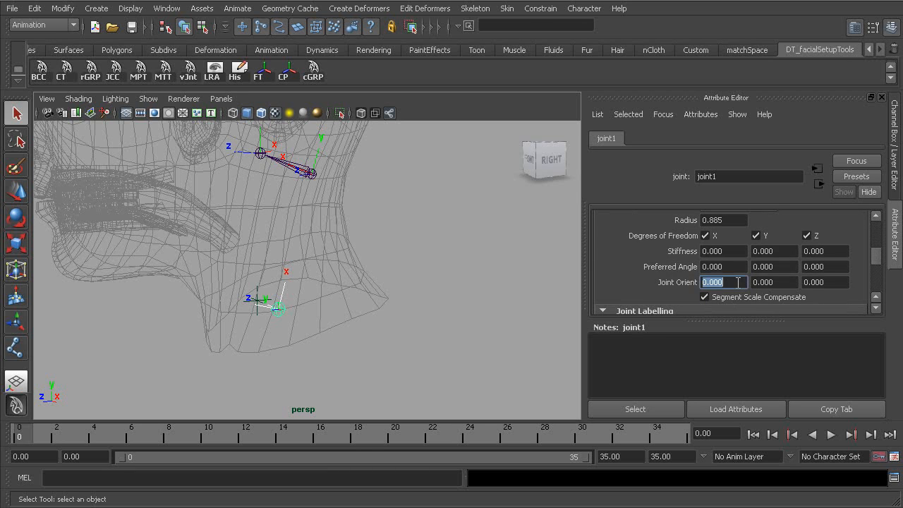
type("-90")
key("Return")
Transfer the root joint's Rotate Y value to Joint Orient Y as 15.642, and set Rotate Y to 0
left_click_drag(882, 267, 882, 244)
left_click(772, 235)
key("ctrl+c")
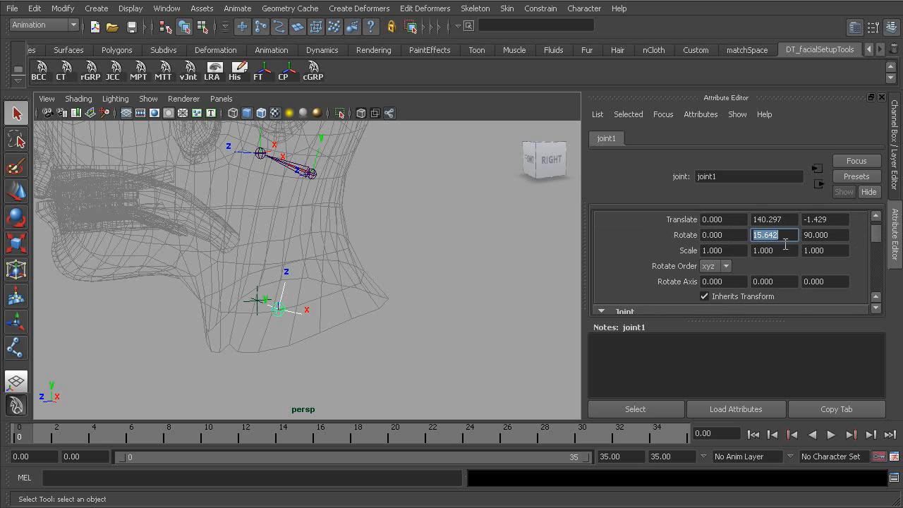
type("0")
key("Return")
left_click_drag(880, 240, 878, 261)
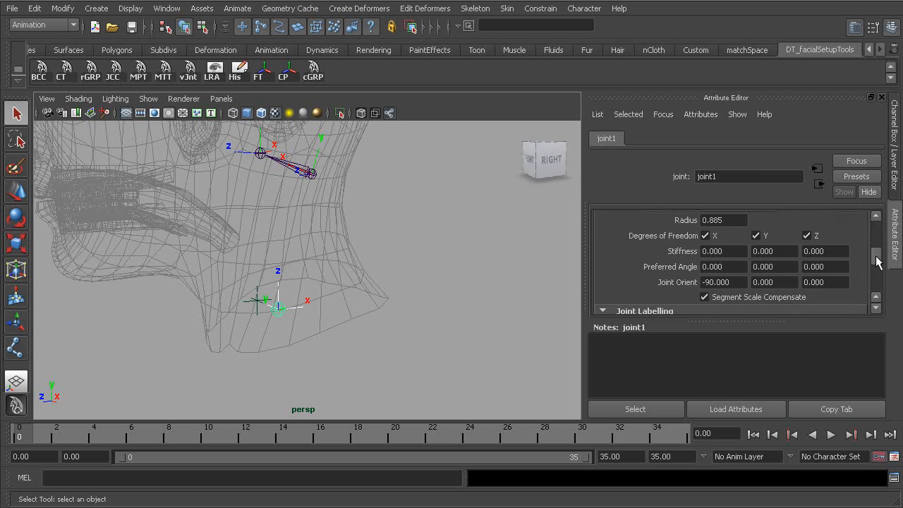
left_click(766, 282)
key("ctrl+v")
Set the root joint's Rotate Z to 0 and its Joint Orient Z to 90
left_click_drag(876, 257, 877, 232)
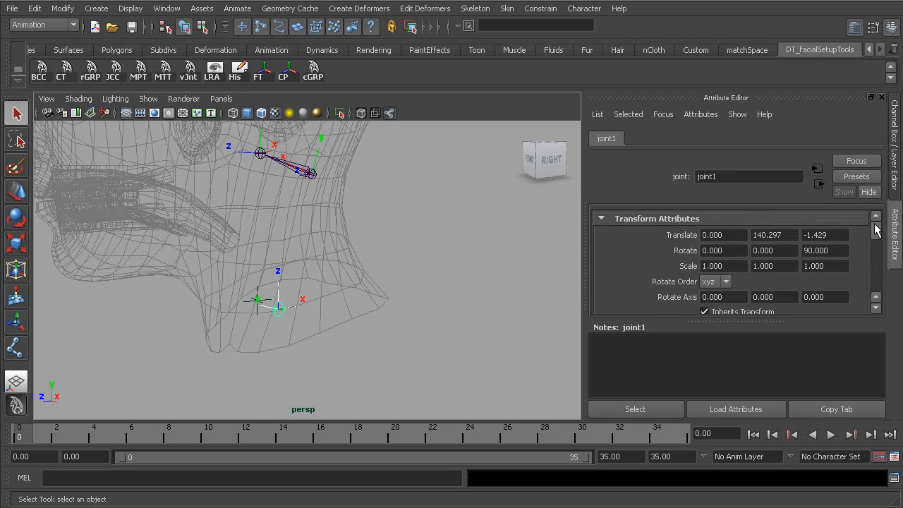
left_click(819, 250)
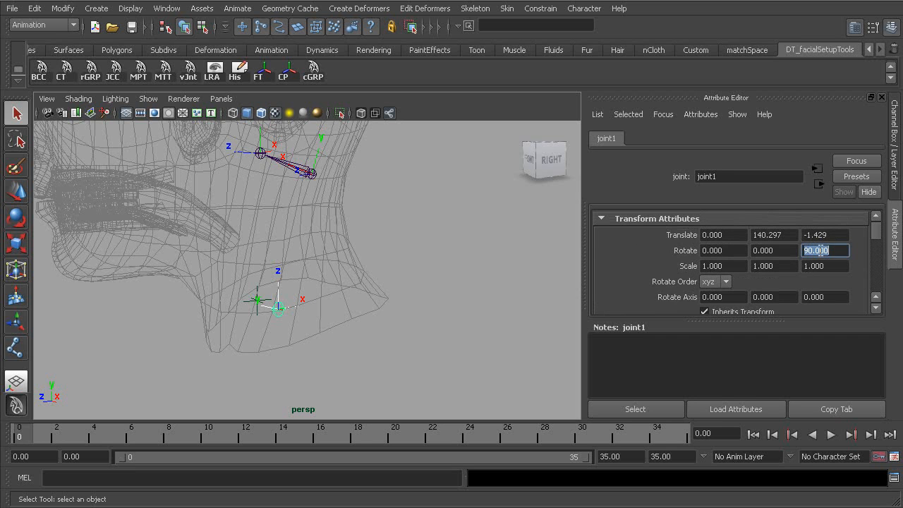
type("0")
key("Return")
left_click_drag(874, 236, 876, 261)
left_click(825, 278)
type("90")
key("Return")
Parent joint2, the upper neck joint, to the root joint at the base of the neck
left_click_drag(271, 299, 258, 297, "alt")
left_click_drag(274, 238, 340, 253, "alt")
middle_click_drag(358, 241, 325, 273, "alt")
left_click(397, 193)
left_click_drag(395, 197, 401, 206, "alt")
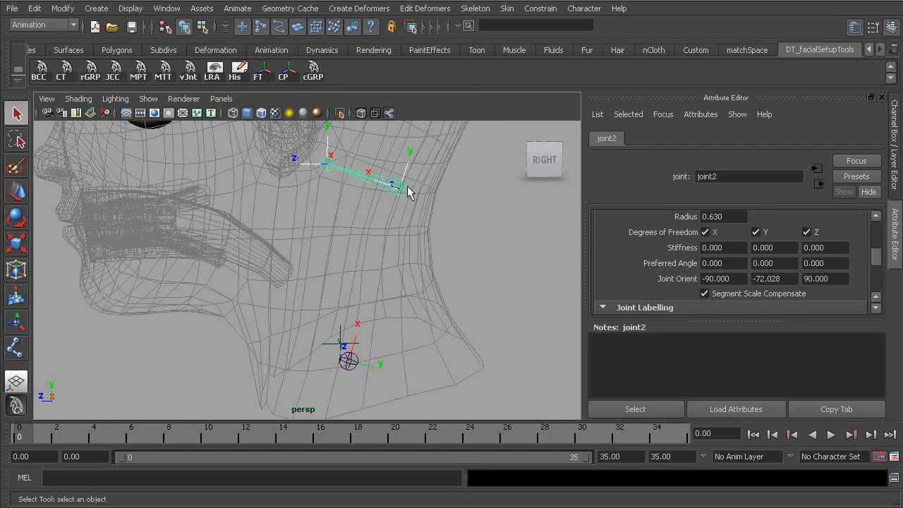
left_click(358, 361)
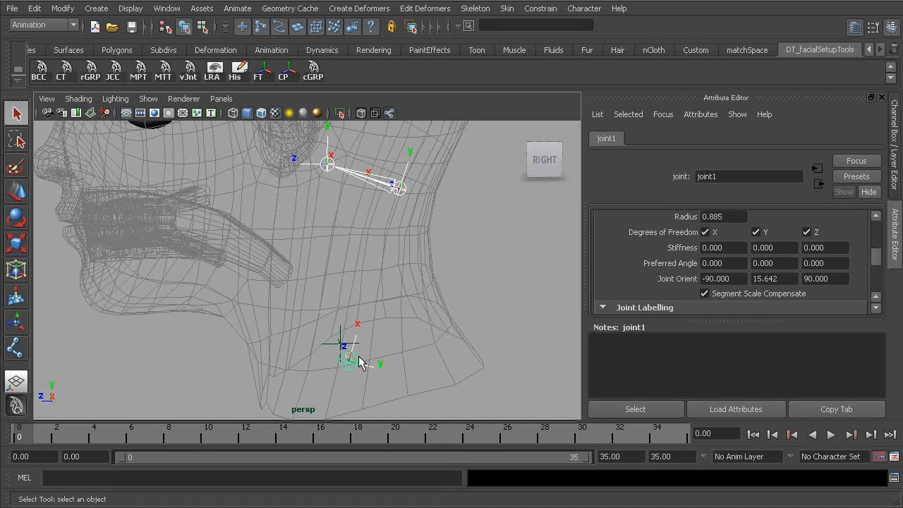
key("p")
Delete locator1 in front of the root joint
left_click_drag(351, 360, 338, 332, "alt")
left_click(328, 343)
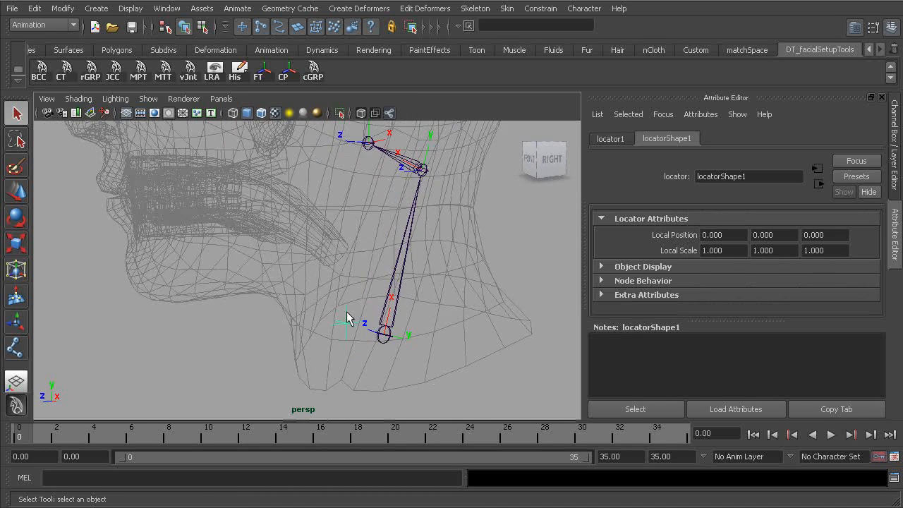
key("Delete")
Select joint3 at the end of the chain and set its Joint Orient X to 0
middle_click_drag(387, 220, 389, 303, "alt")
left_click_drag(389, 303, 352, 294, "alt")
scroll(367, 248, "up", 2)
left_click(367, 248)
left_click_drag(328, 255, 296, 253, "alt")
right_click_drag(282, 247, 362, 258, "alt")
left_click_drag(362, 258, 317, 241, "alt")
left_click(723, 278)
type("0")
key("Return")
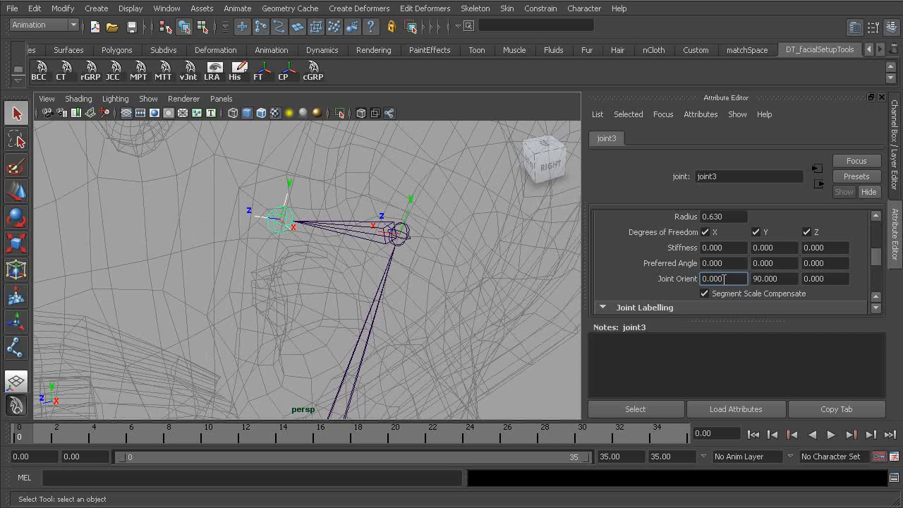
Inspect joint3's axis directions from several angles and undo the last Joint Orient change
left_click_drag(338, 237, 358, 276, "alt")
left_click_drag(416, 289, 340, 245, "alt")
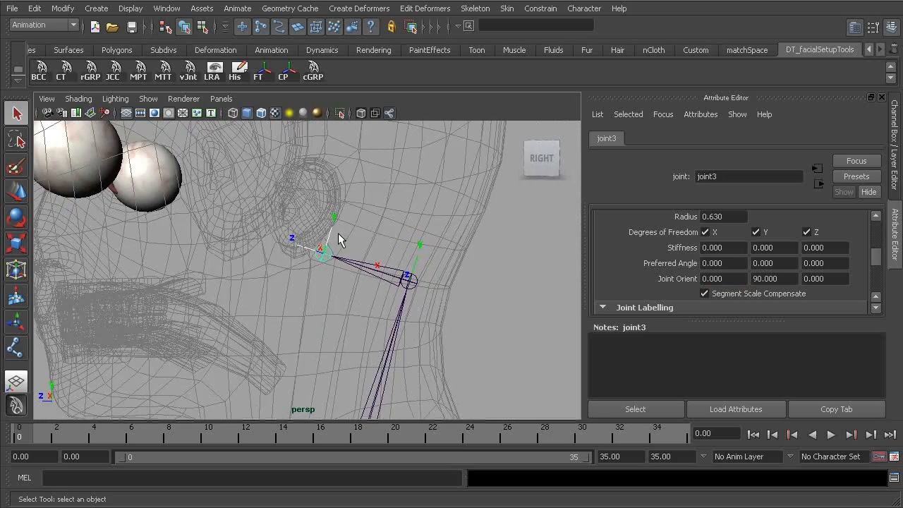
right_click_drag(367, 263, 250, 245, "alt")
left_click_drag(310, 257, 325, 261, "alt")
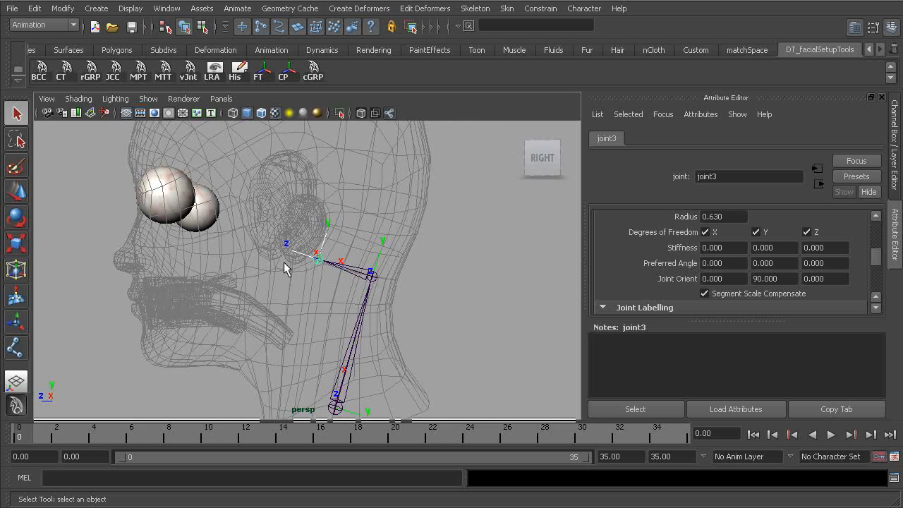
left_click_drag(208, 255, 270, 225, "alt")
right_click_drag(282, 243, 400, 301, "alt")
left_click_drag(343, 271, 326, 273, "alt")
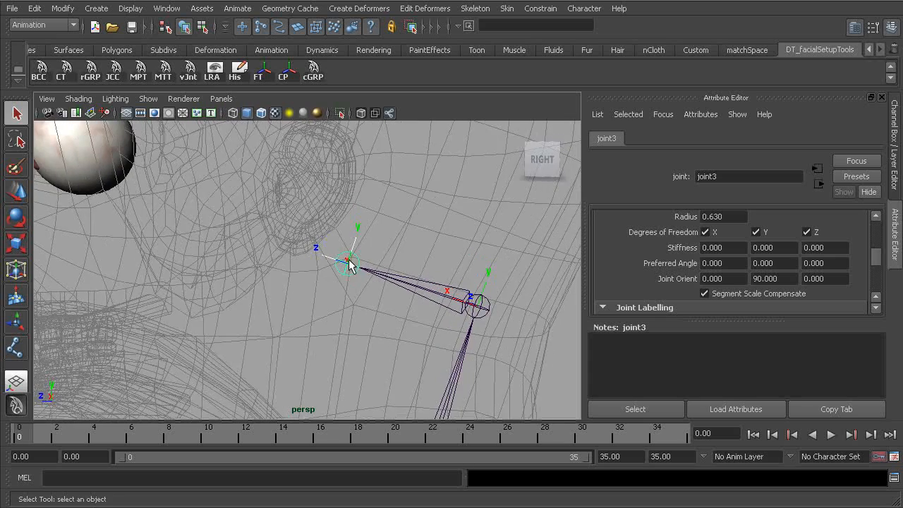
mouse_move(352, 280)
left_mouse_down("alt")
mouse_move(386, 285)
mouse_move(237, 275)
mouse_move(346, 276)
left_mouse_up("alt")
key("ctrl+z")
Adjust joint3's Joint Orient Y interactively to 71.170 while checking its axis directions
right_click_drag(346, 276, 391, 256, "alt")
left_click_drag(357, 257, 316, 276, "alt")
scroll(353, 277, "up", 3)
left_click_drag(779, 278, 562, 263, "ctrl")
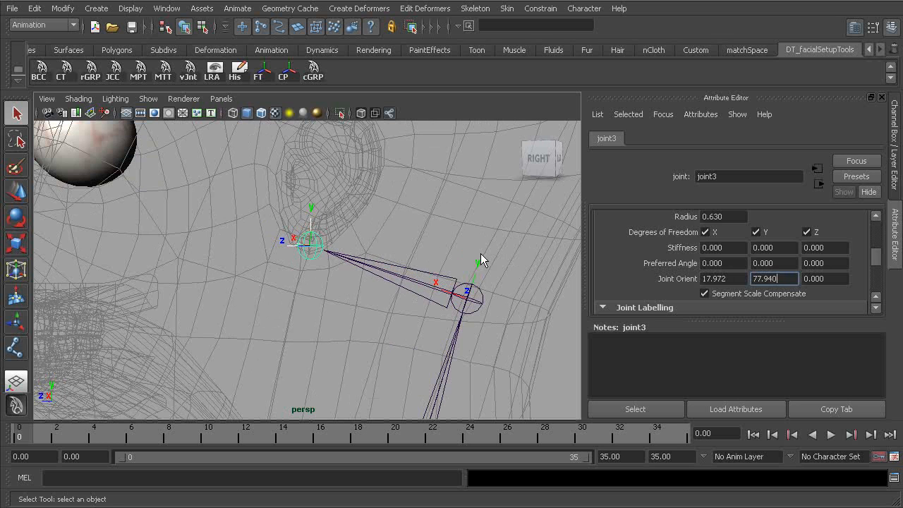
left_click_drag(374, 274, 421, 299, "alt")
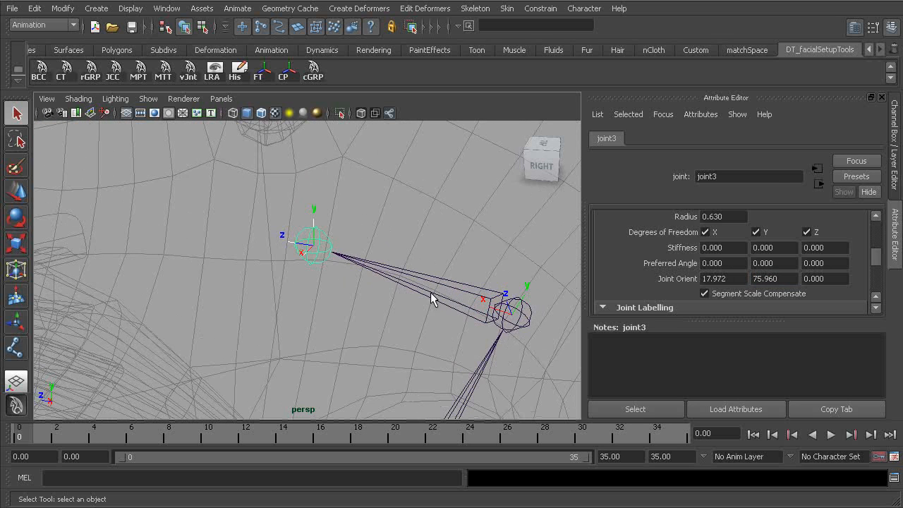
left_click_drag(775, 279, 643, 294, "ctrl")
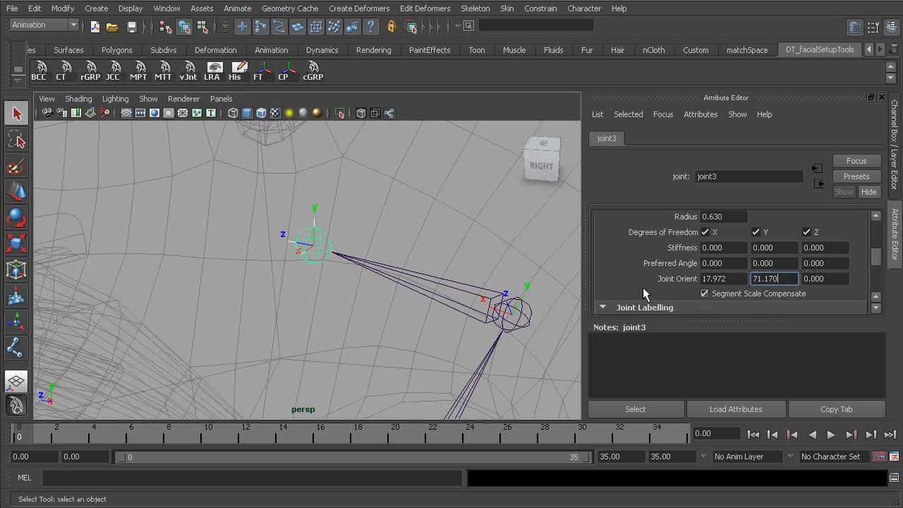
Set joint3's Joint Orient Y and Joint Orient X to 0
double_click(757, 279)
type("0")
key("Return")
left_click_drag(386, 277, 407, 254, "alt")
left_click_drag(717, 277, 156, 213, "ctrl")
left_click_drag(682, 278, 678, 278, "ctrl")
double_click(727, 280)
type("0")
key("Return")
Set joint3's Joint Orient Z to -8.79, then adjust it interactively to about -18.85
left_click_drag(500, 276, 392, 261, "alt")
double_click(824, 278)
type("-8.79")
key("Return")
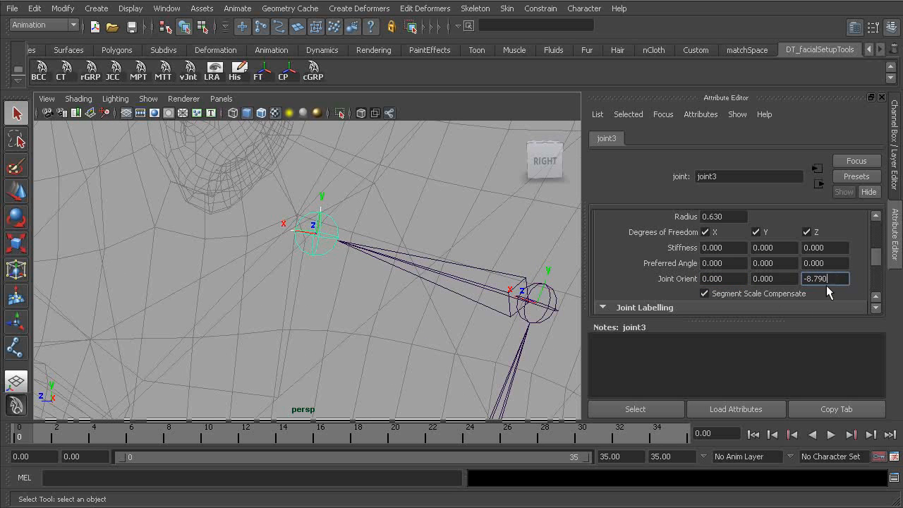
left_click_drag(811, 278, 159, 219, "ctrl")
left_click_drag(345, 261, 359, 235, "alt")
Fine-tune joint3's Joint Orient Z, settling on a value of -20
left_click(804, 278)
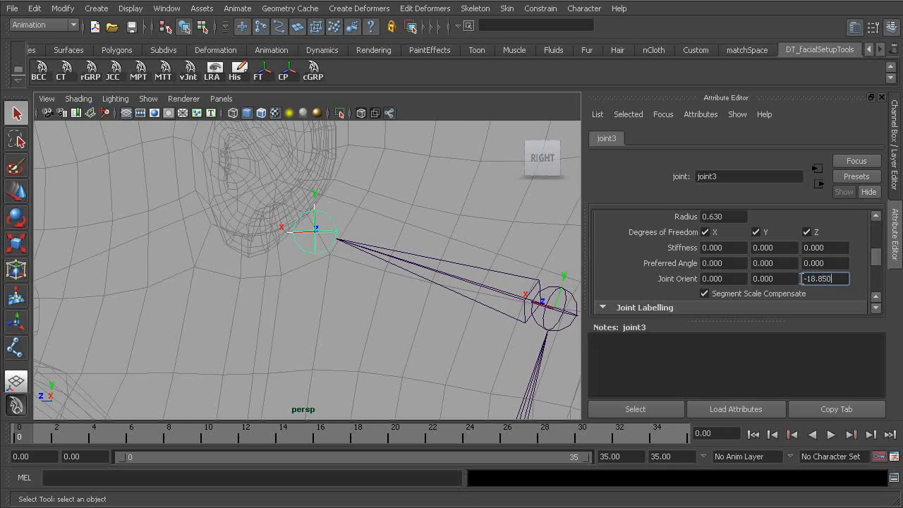
left_click_drag(296, 258, 314, 243, "alt")
left_click(805, 279)
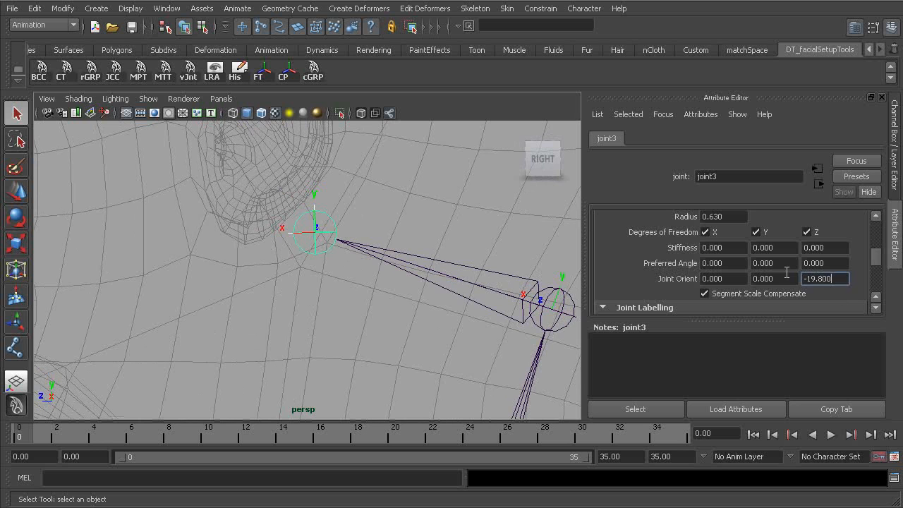
left_click_drag(713, 280, 765, 284, "ctrl")
double_click(807, 278)
type("-20")
left_click_drag(335, 298, 405, 248, "alt")
middle_click_drag(405, 248, 320, 174, "alt")
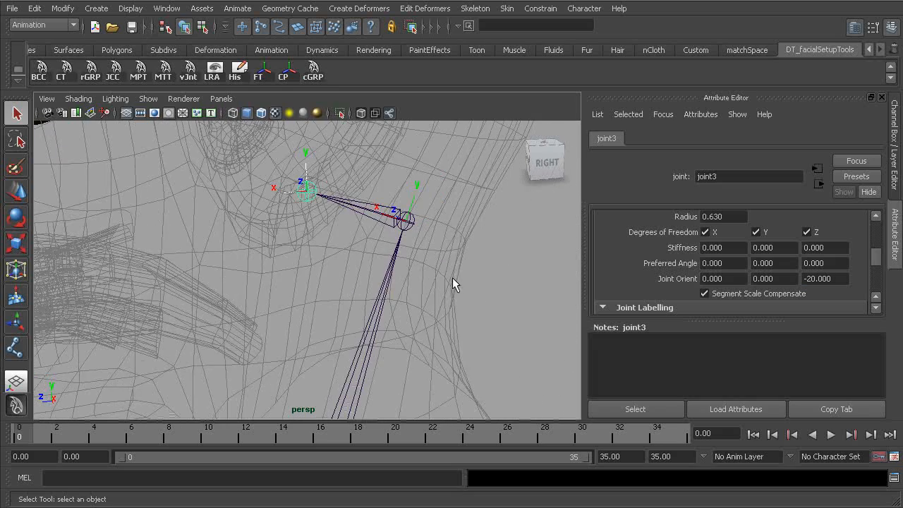
Clear the selection and examine the axis directions along the whole neck and head joint chain
left_click(430, 281)
left_click_drag(430, 282, 399, 272, "alt")
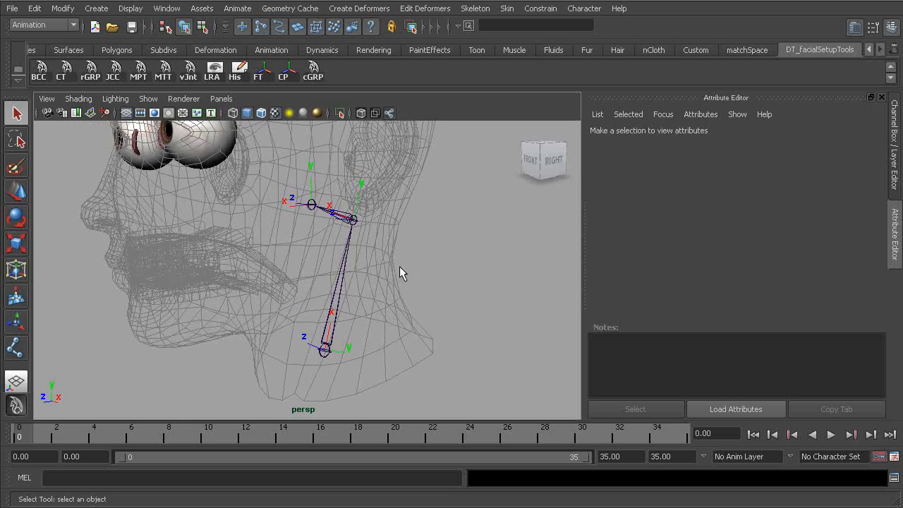
left_click_drag(361, 337, 276, 247, "alt")
mouse_move(383, 250)
left_mouse_down("alt")
mouse_move(249, 248)
mouse_move(390, 236)
left_mouse_up("alt")
right_click_drag(390, 237, 291, 204, "alt")
middle_click_drag(290, 203, 291, 223, "alt")
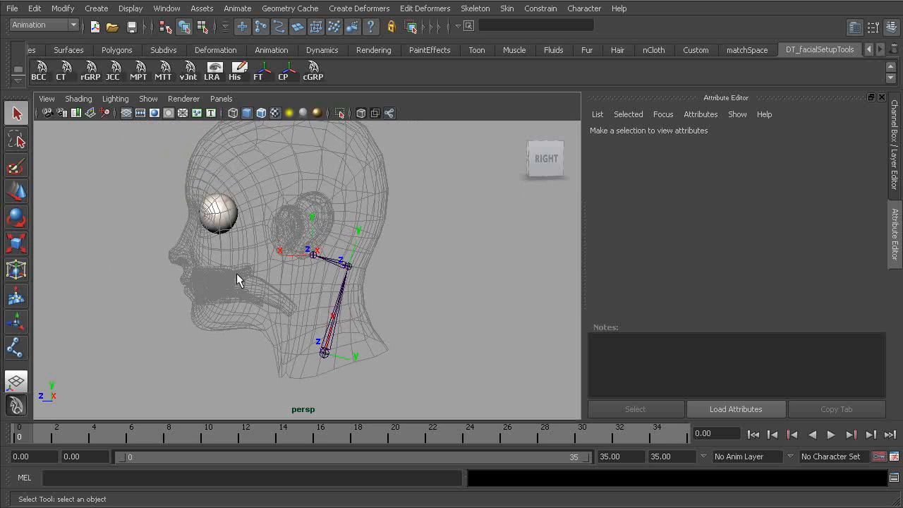